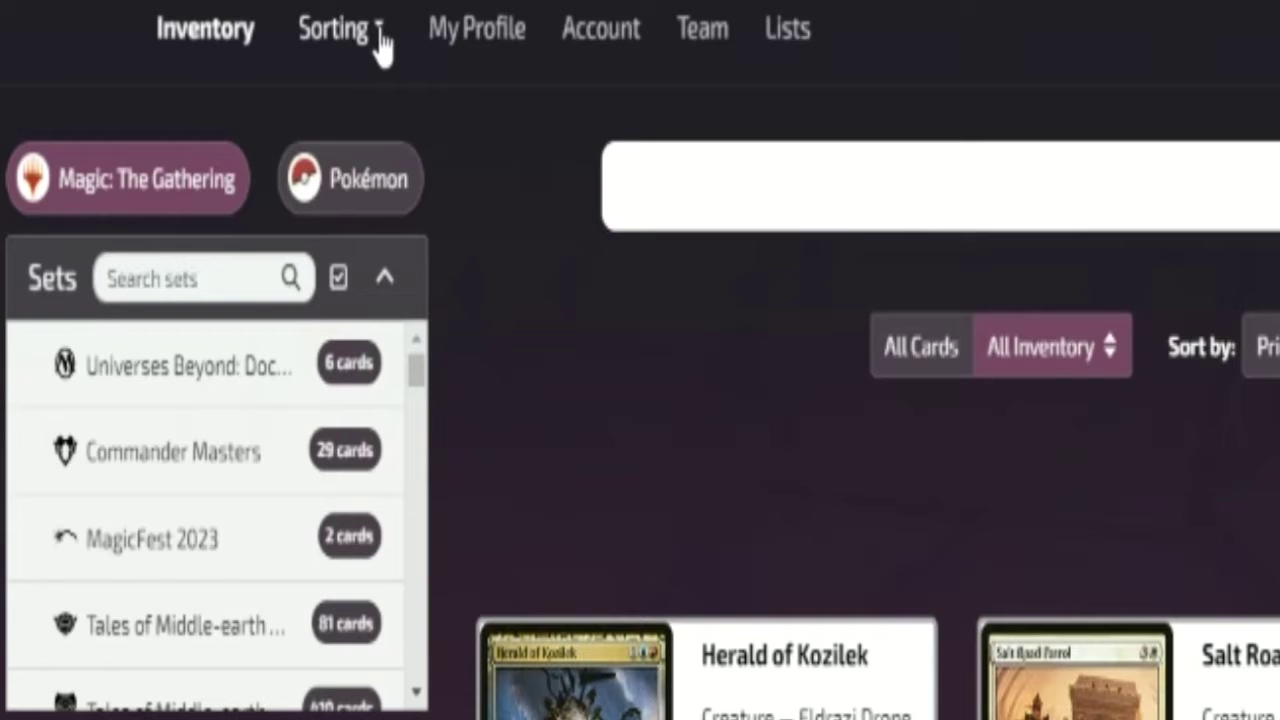
# Step: Open the Sort page and set the trading card game to Magic: The Gathering
pyautogui.click(381, 45)
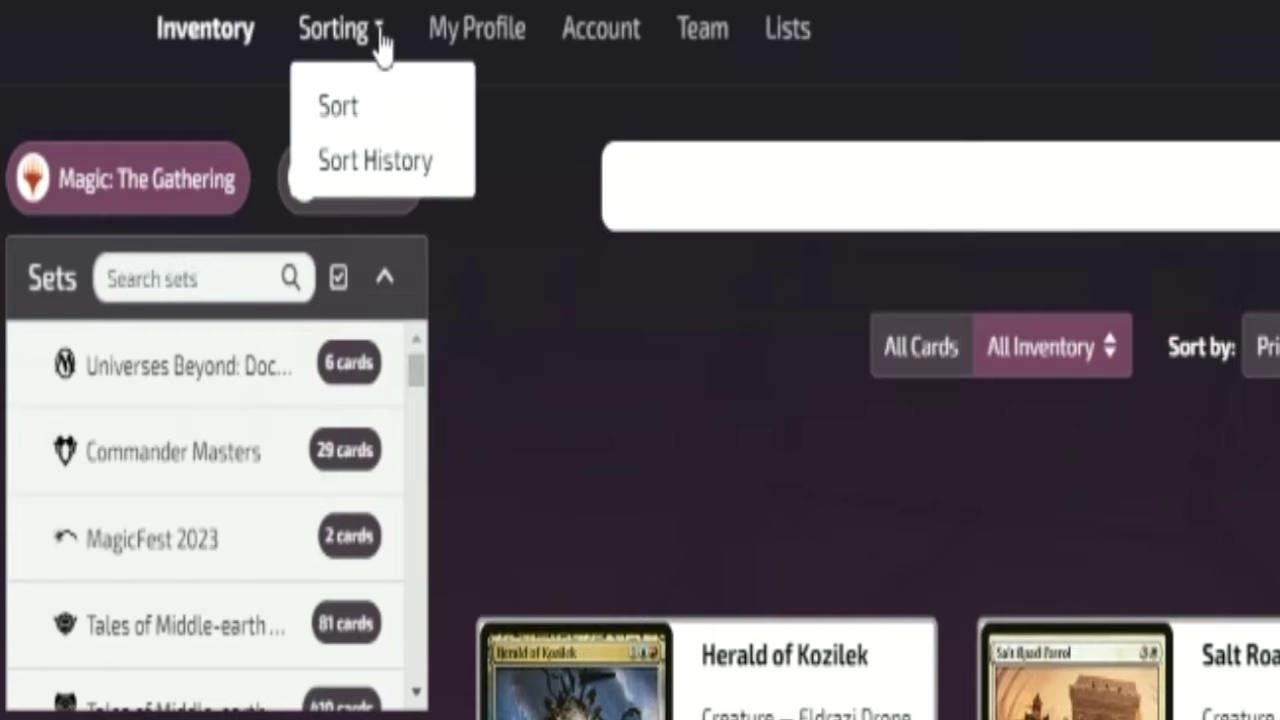
pyautogui.click(374, 108)
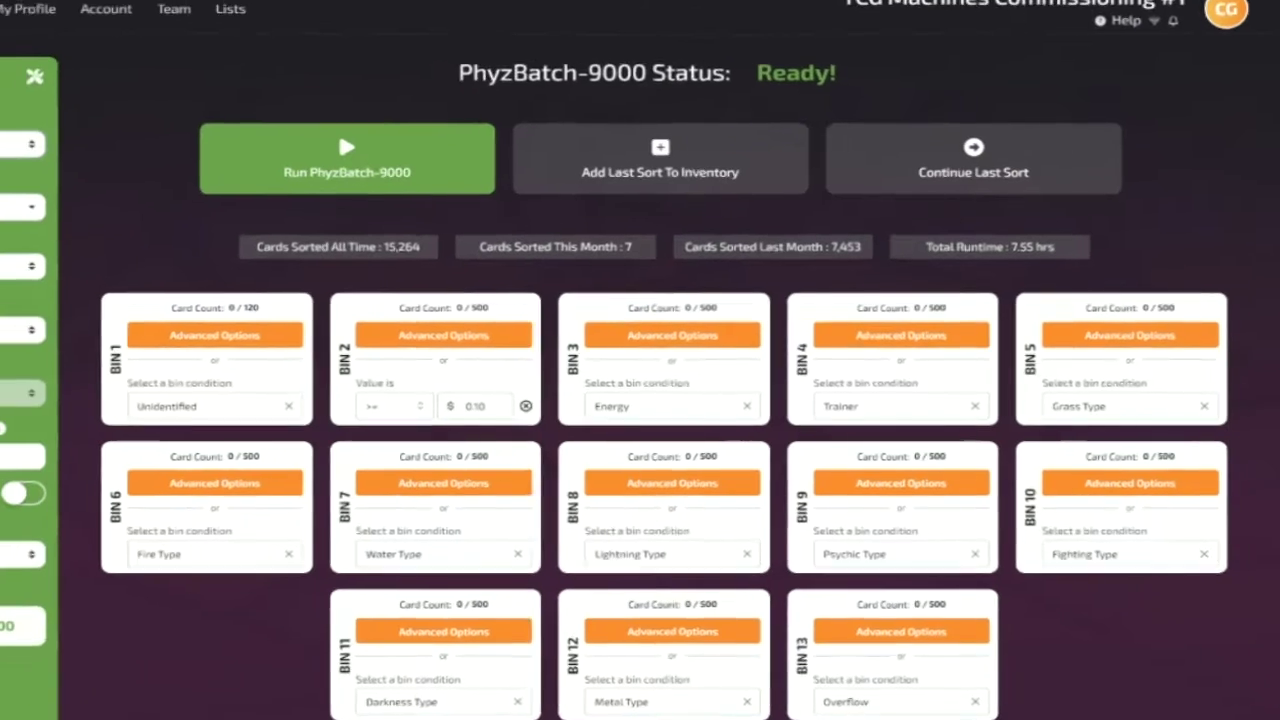
pyautogui.click(4, 88)
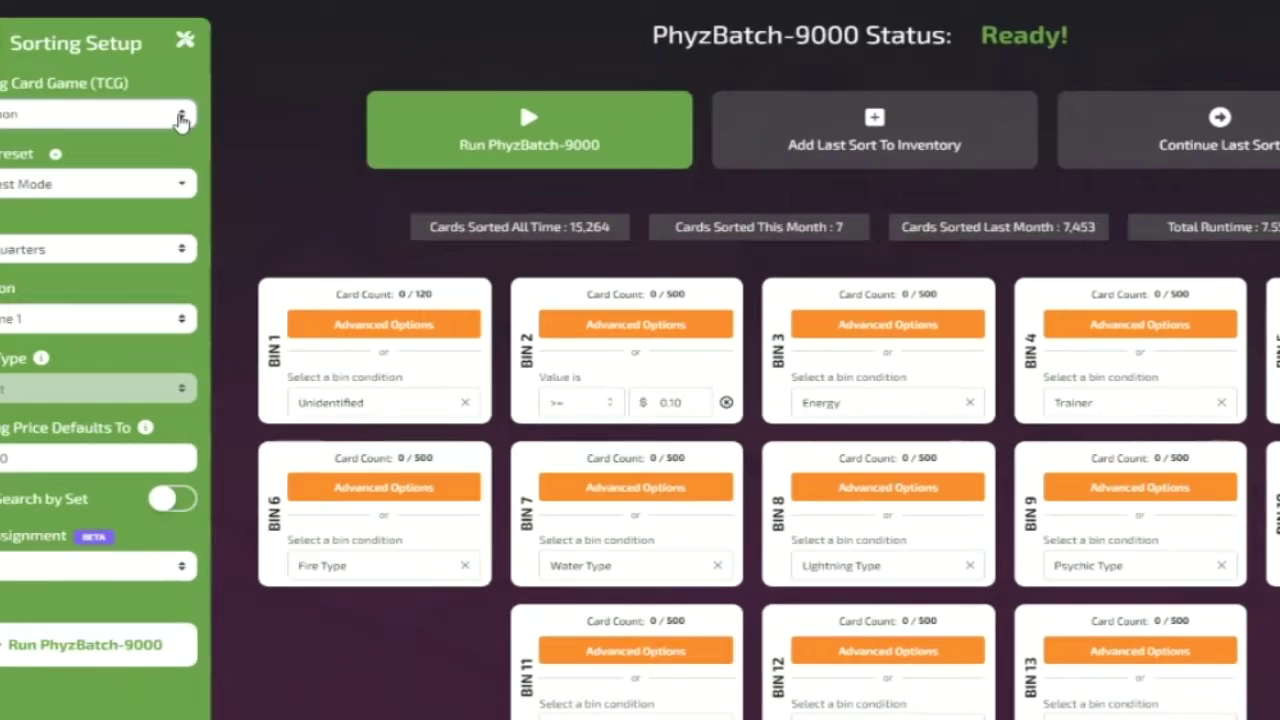
pyautogui.click(206, 157)
pyautogui.click(205, 169)
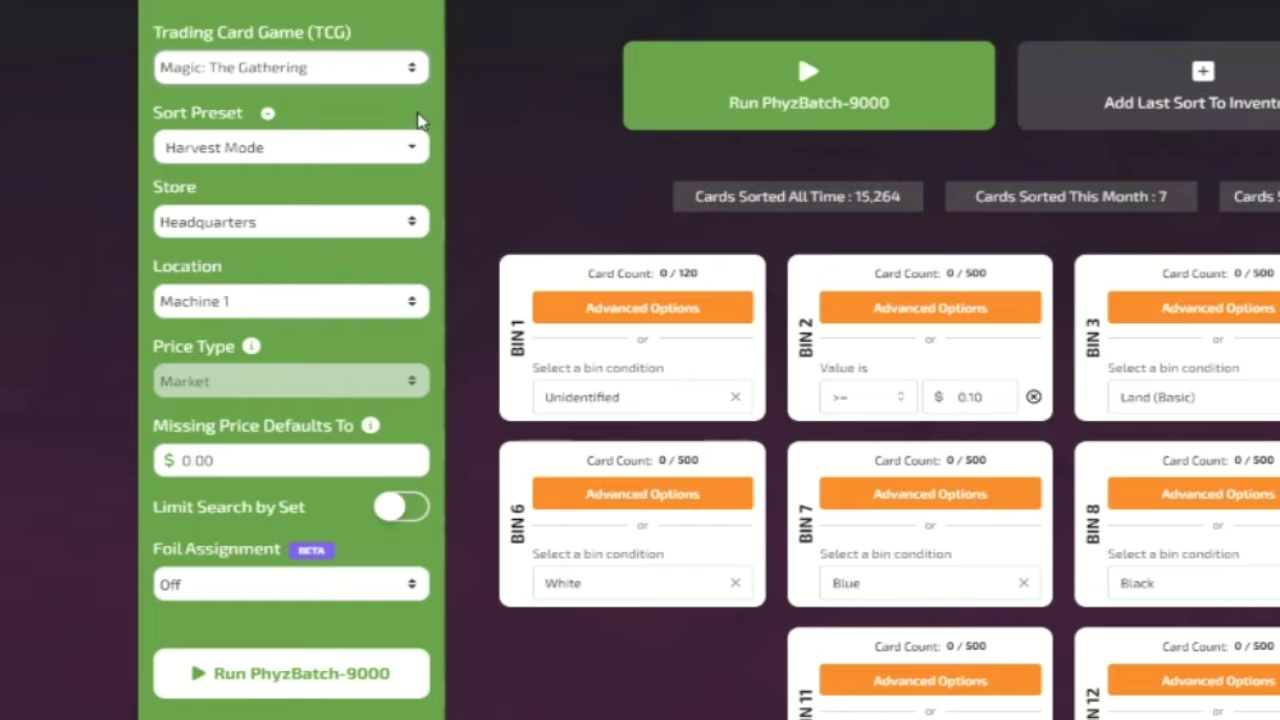
# Step: Browse the available sort presets for Magic: The Gathering
pyautogui.click(418, 150)
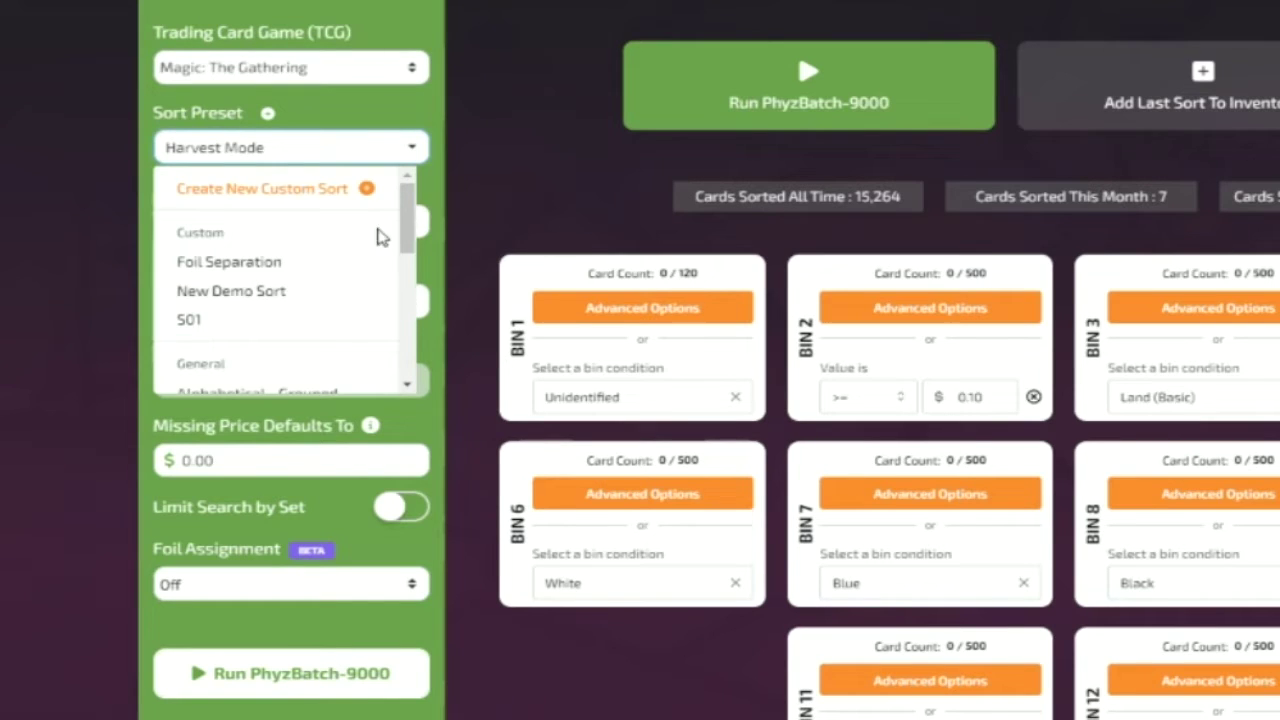
pyautogui.moveTo(405, 234); pyautogui.dragTo(437, 160)
pyautogui.click(437, 160)
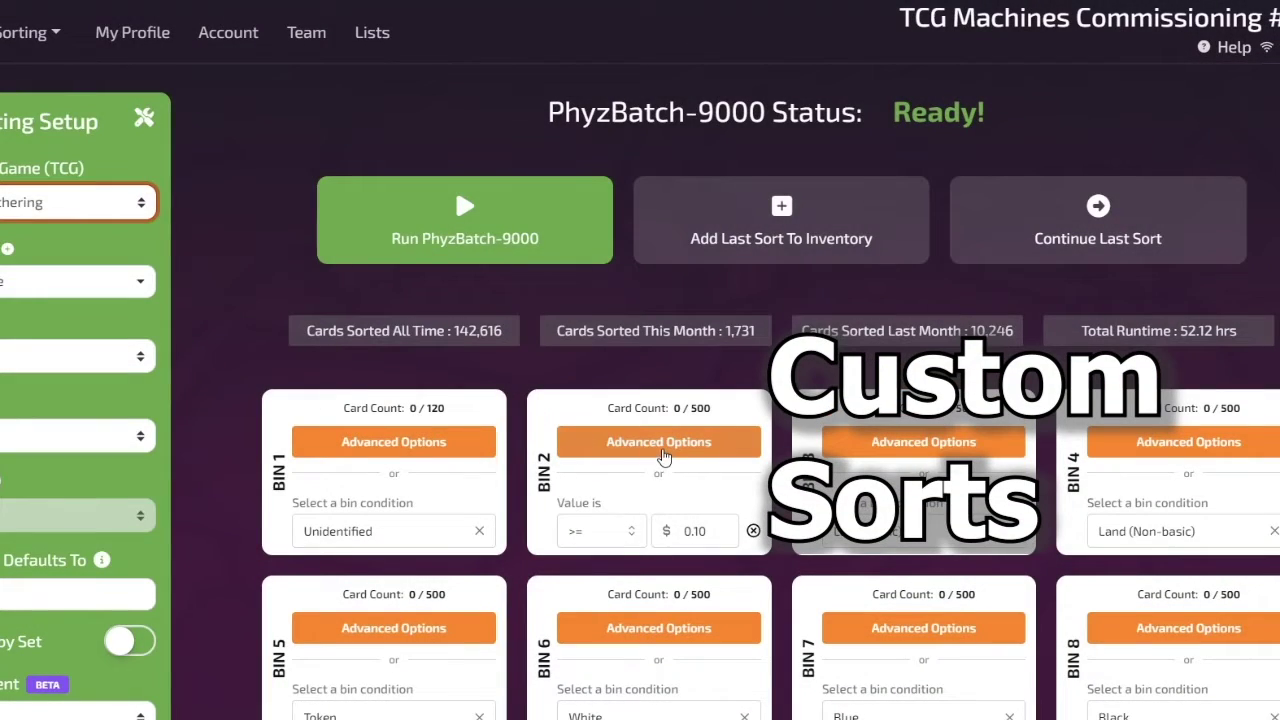
# Step: Add a Red color condition to bin 2's advanced sorting options with AND
pyautogui.click(661, 442)
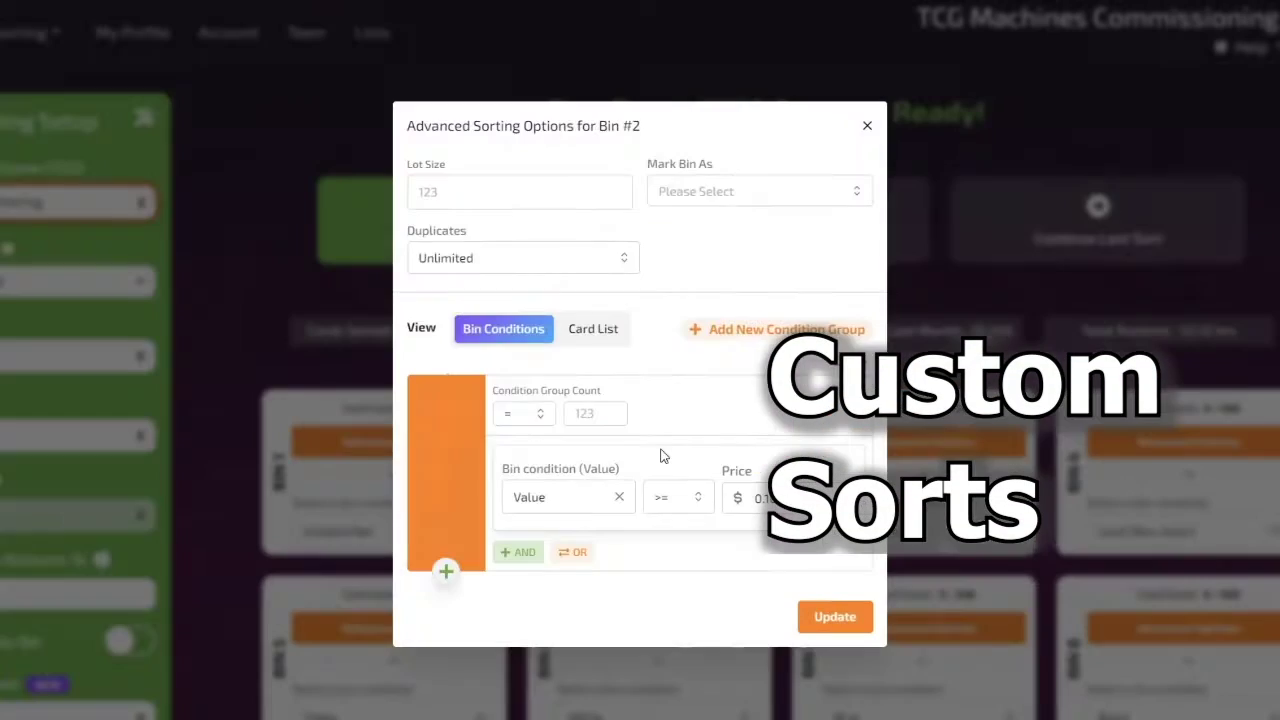
pyautogui.click(518, 553)
pyautogui.scroll(-4, 660, 493)
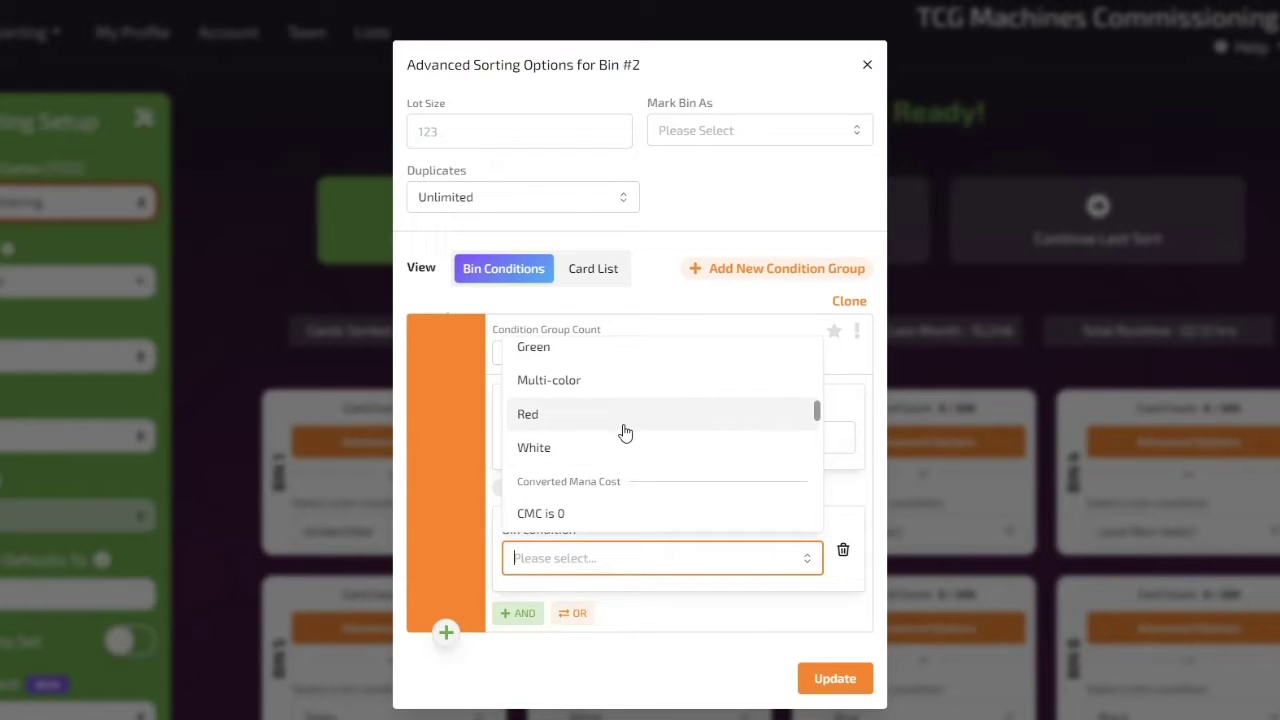
pyautogui.click(624, 414)
# Step: Add a Rare rarity condition to bin 2 with AND and update the bin
pyautogui.click(522, 615)
pyautogui.scroll(-1, 646, 594)
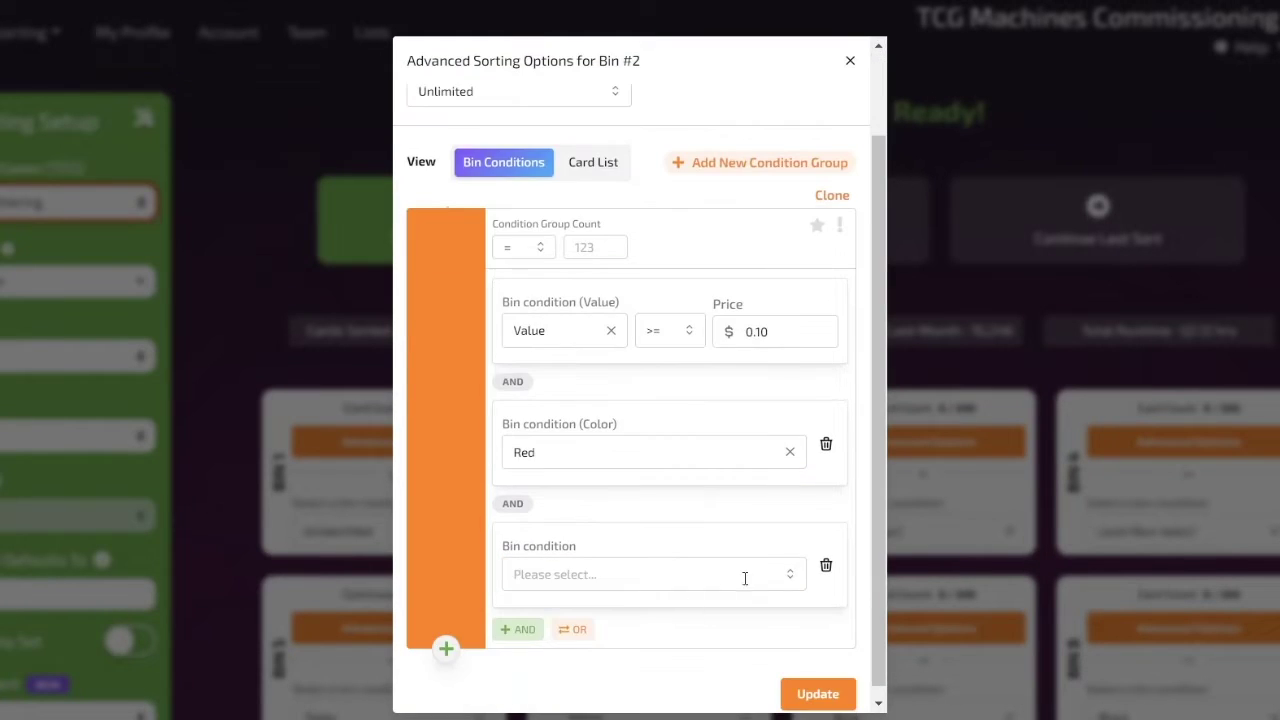
pyautogui.click(758, 578)
pyautogui.scroll(-1, 667, 514)
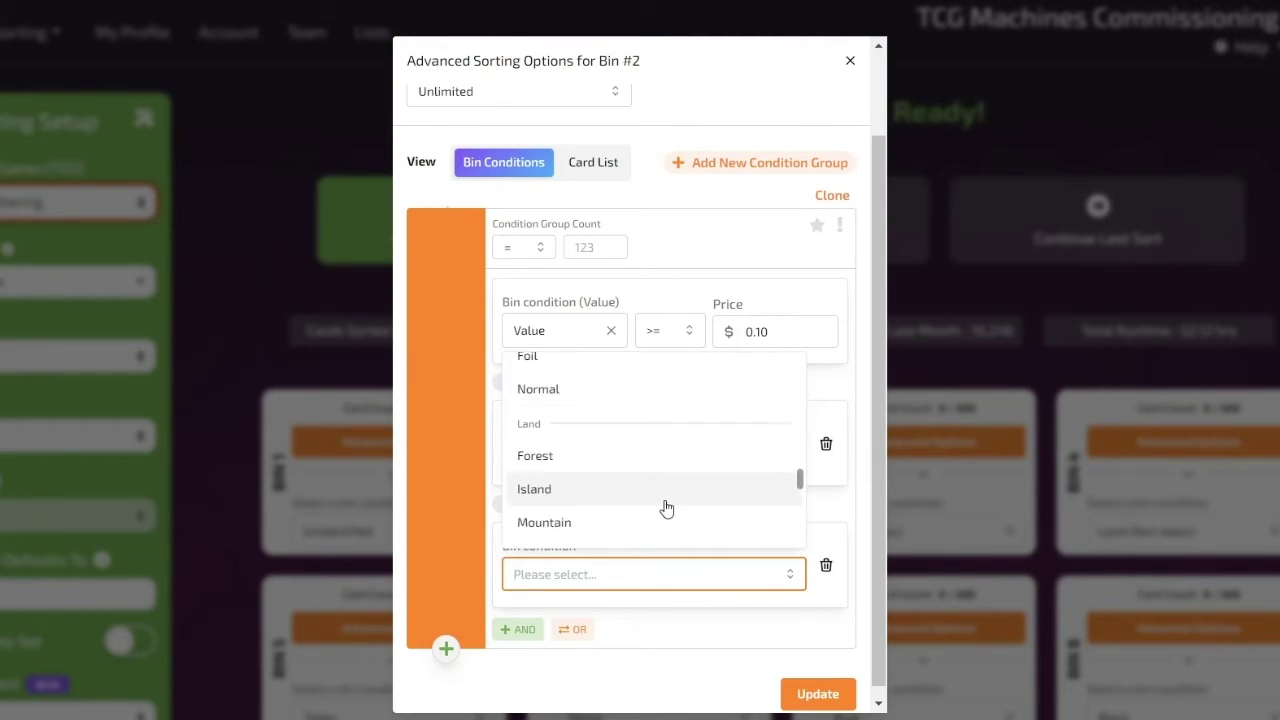
pyautogui.scroll(-3, 667, 509)
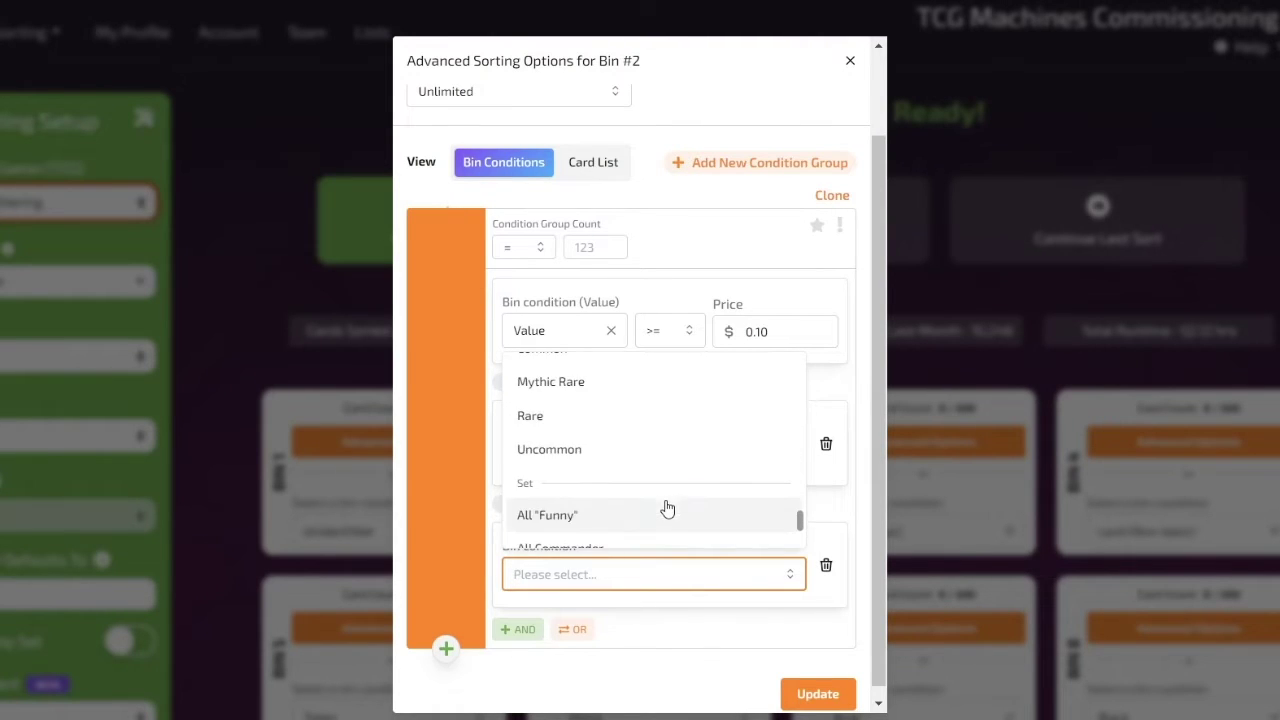
pyautogui.click(563, 416)
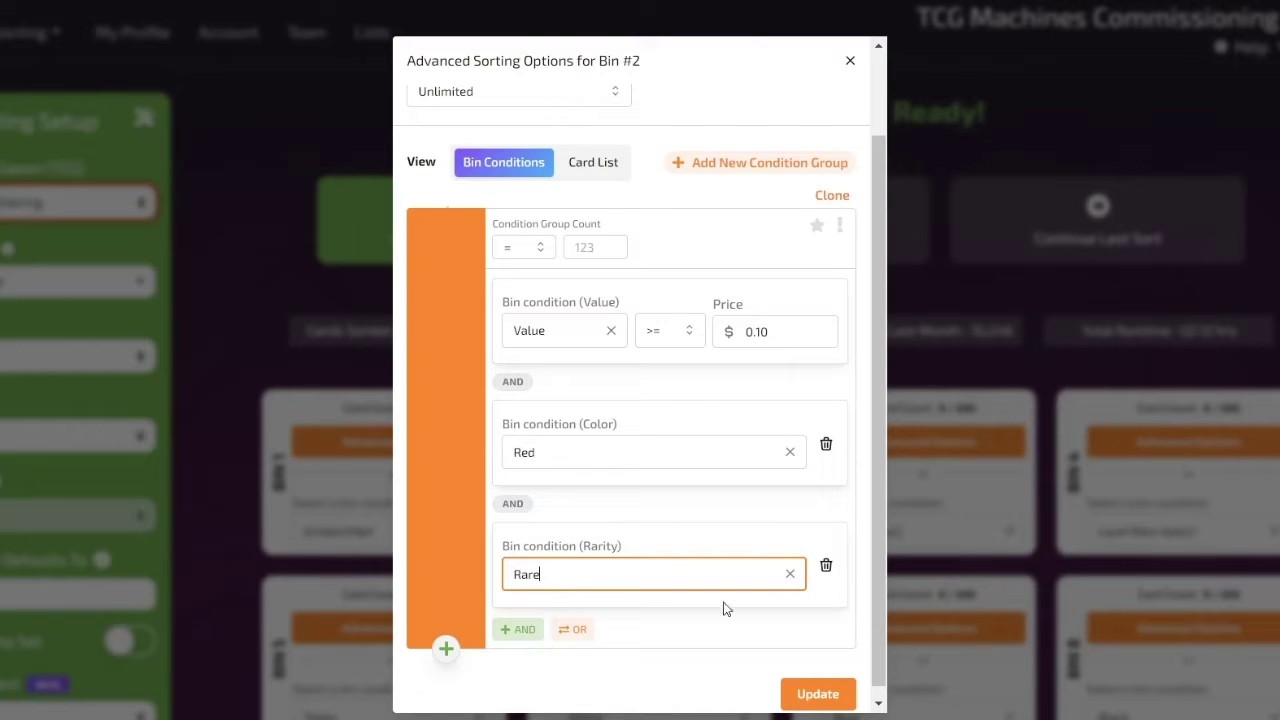
pyautogui.click(817, 695)
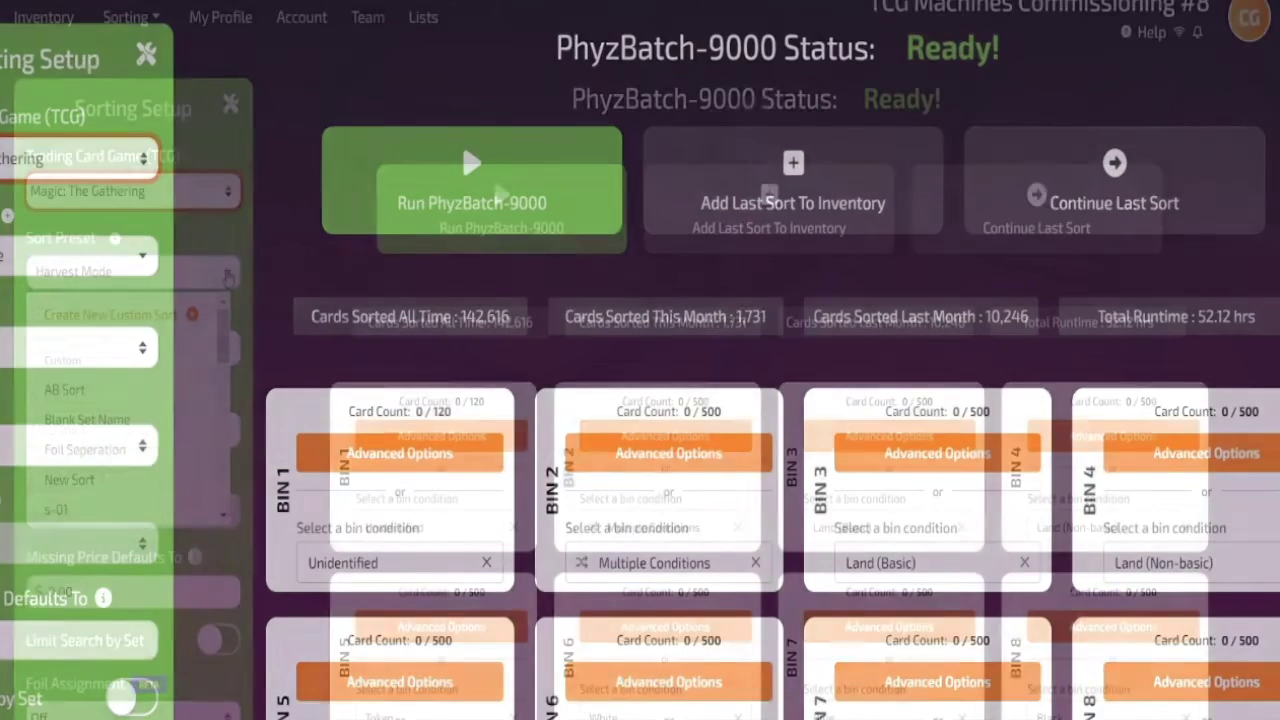
# Step: Create a new custom sort preset named Standard
pyautogui.click(140, 281)
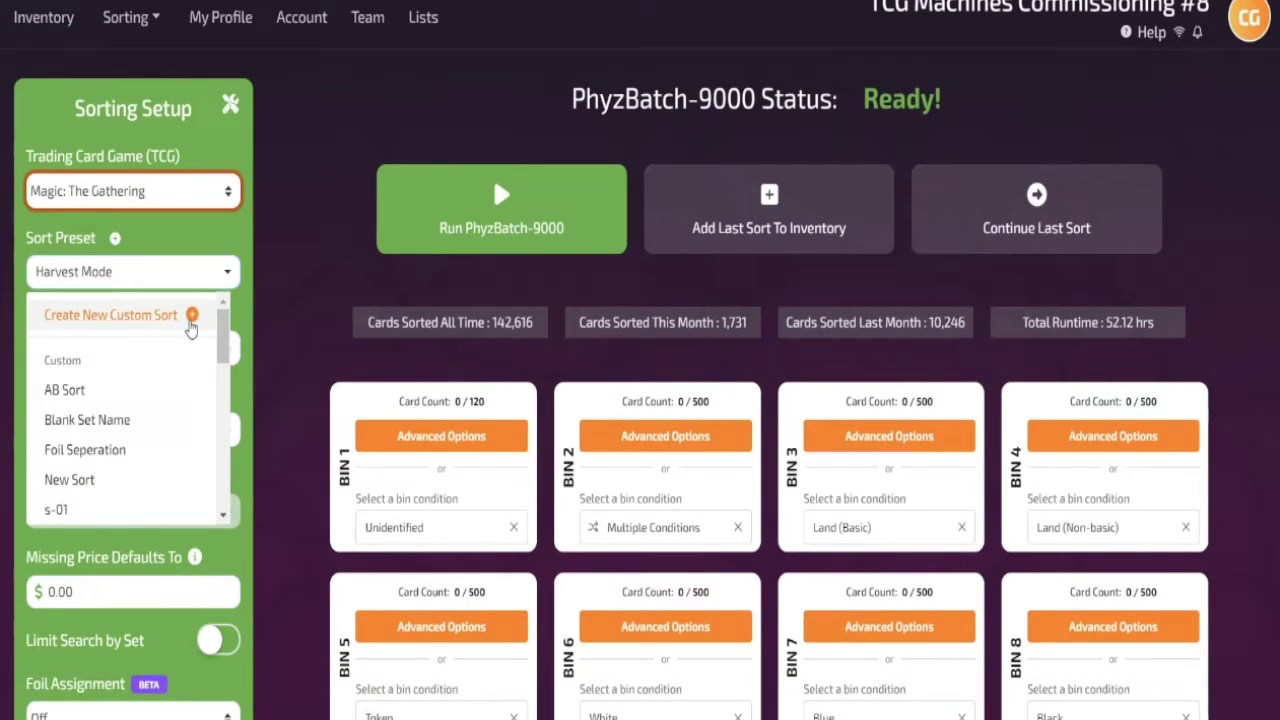
pyautogui.click(190, 316)
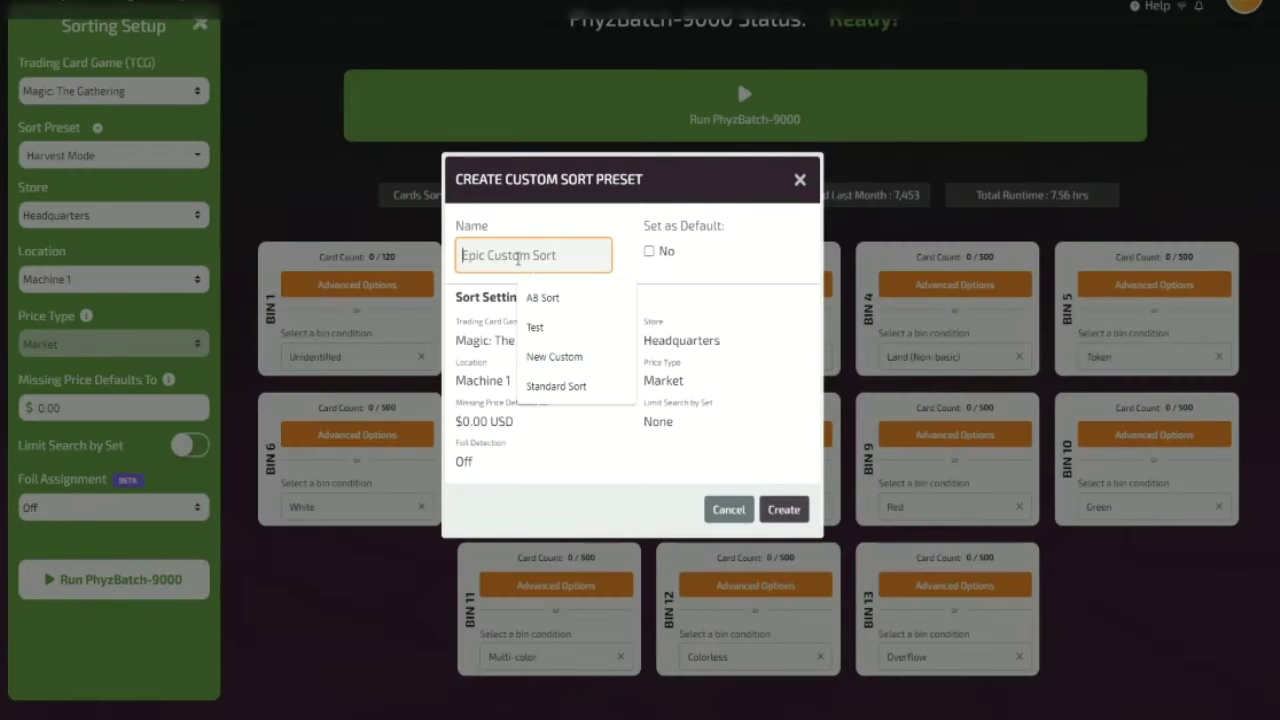
pyautogui.write('Standard')
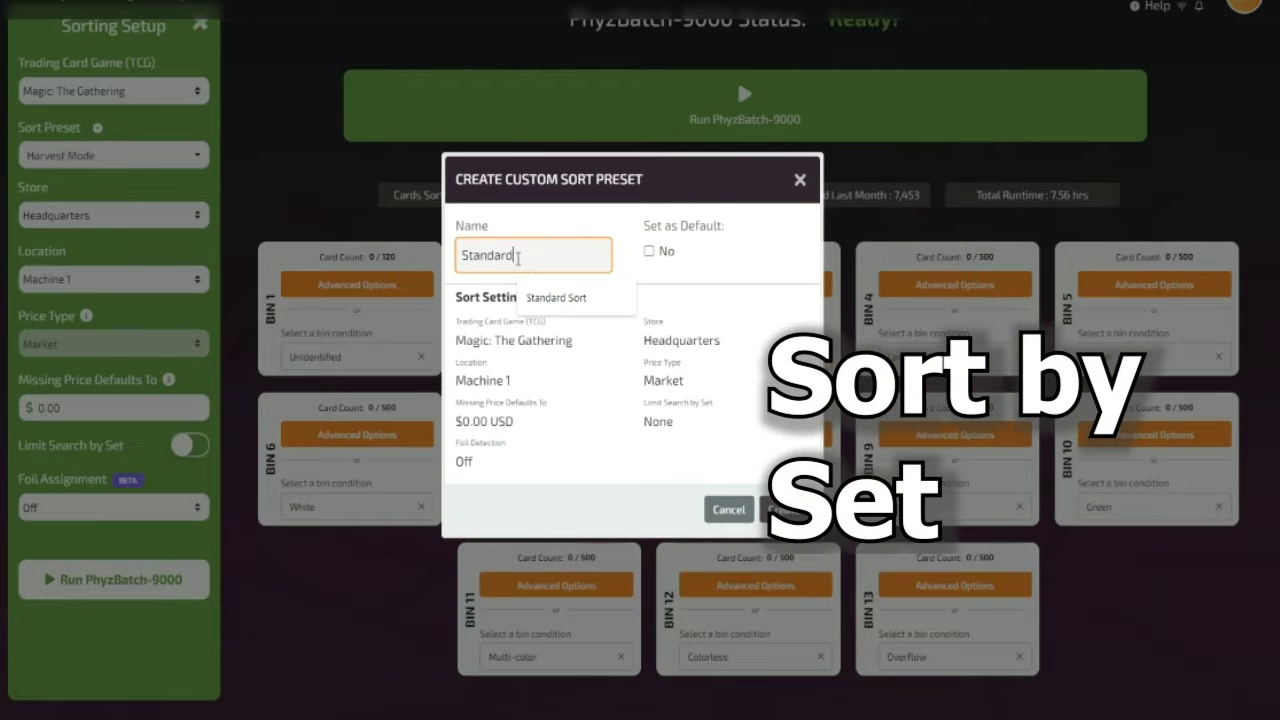
pyautogui.click(783, 509)
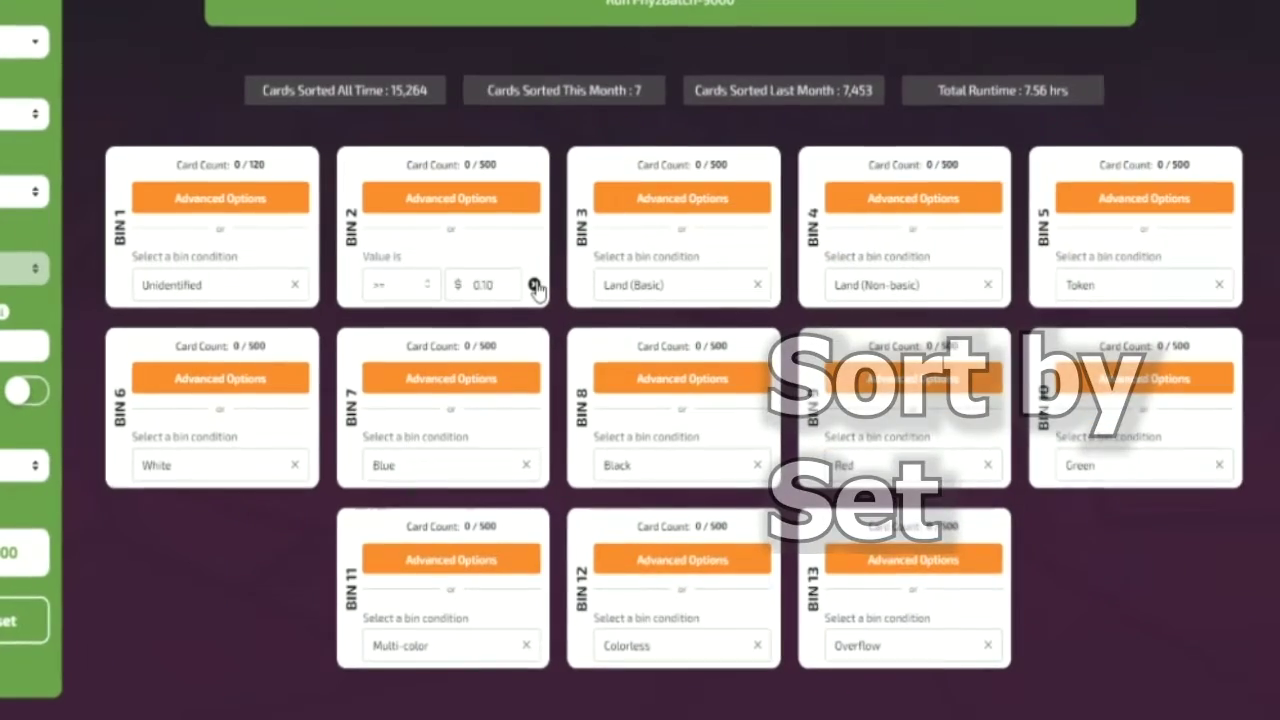
# Step: Replace bin 2's value condition with a set condition for Innistrad: Midnight Hunt
pyautogui.click(626, 354)
pyautogui.click(620, 359)
pyautogui.scroll(-10, 531, 403)
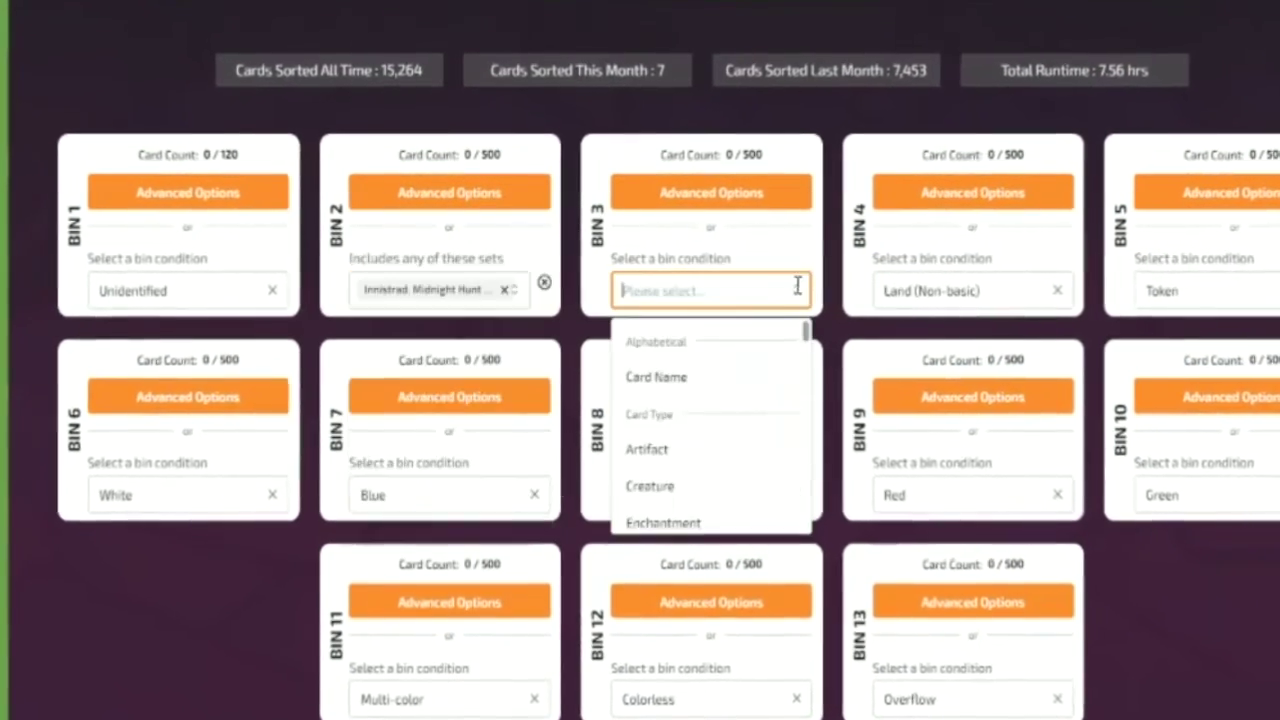
# Step: Set bin 3 to include the Innistrad: Crimson Vow set, and open the condition choices for bin 12
pyautogui.moveTo(810, 335); pyautogui.dragTo(818, 478)
pyautogui.click(720, 500)
pyautogui.click(734, 292)
pyautogui.write('Innistrad')
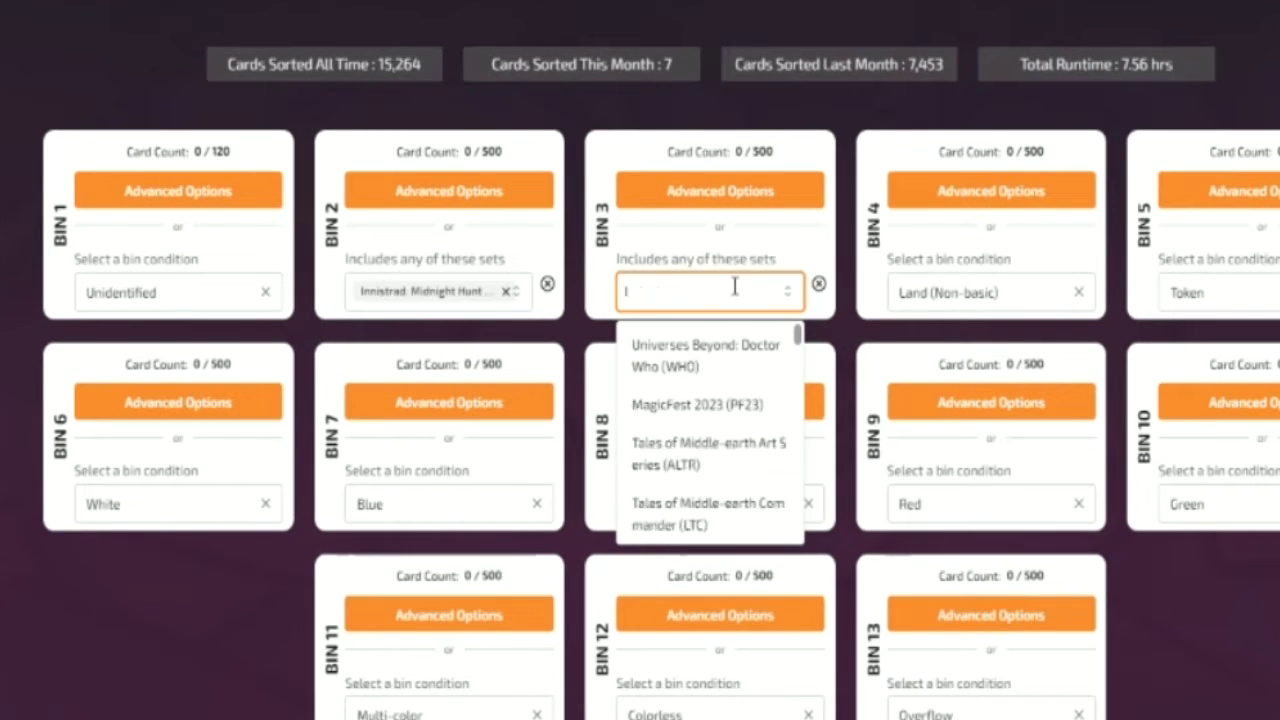
pyautogui.scroll(-3, 800, 362)
pyautogui.click(705, 500)
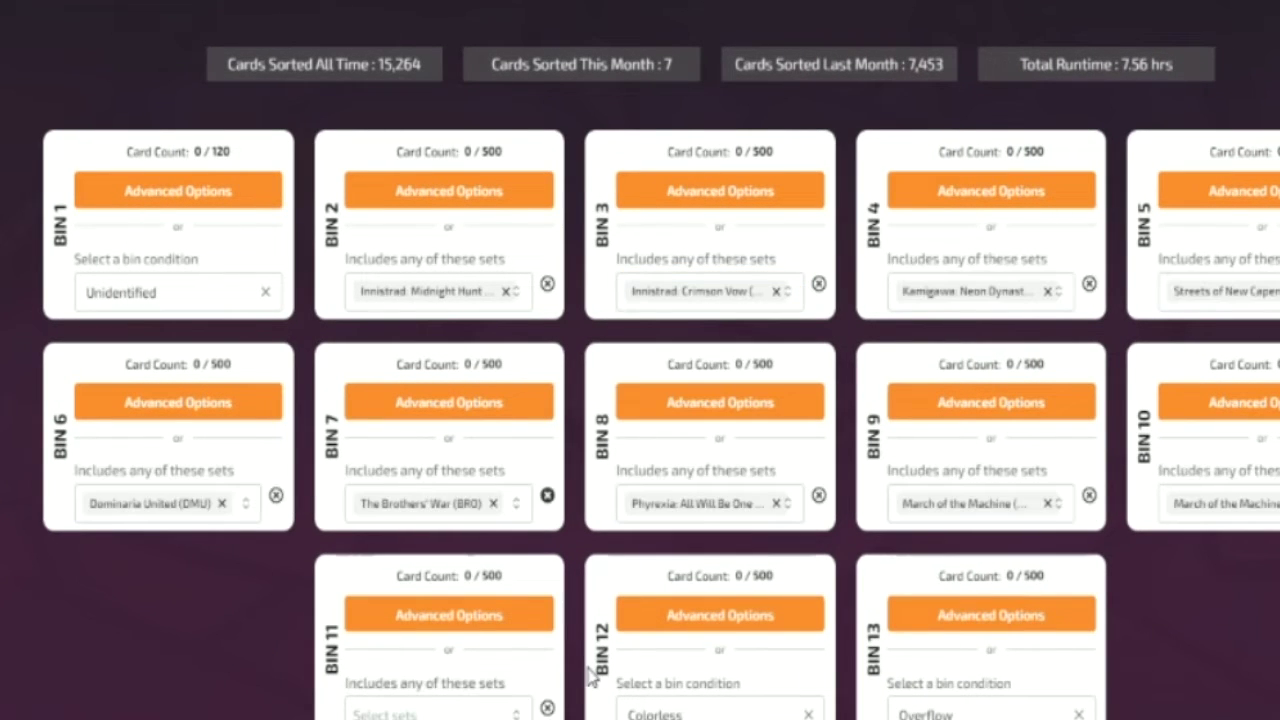
pyautogui.click(720, 712)
pyautogui.scroll(-3, 783, 640)
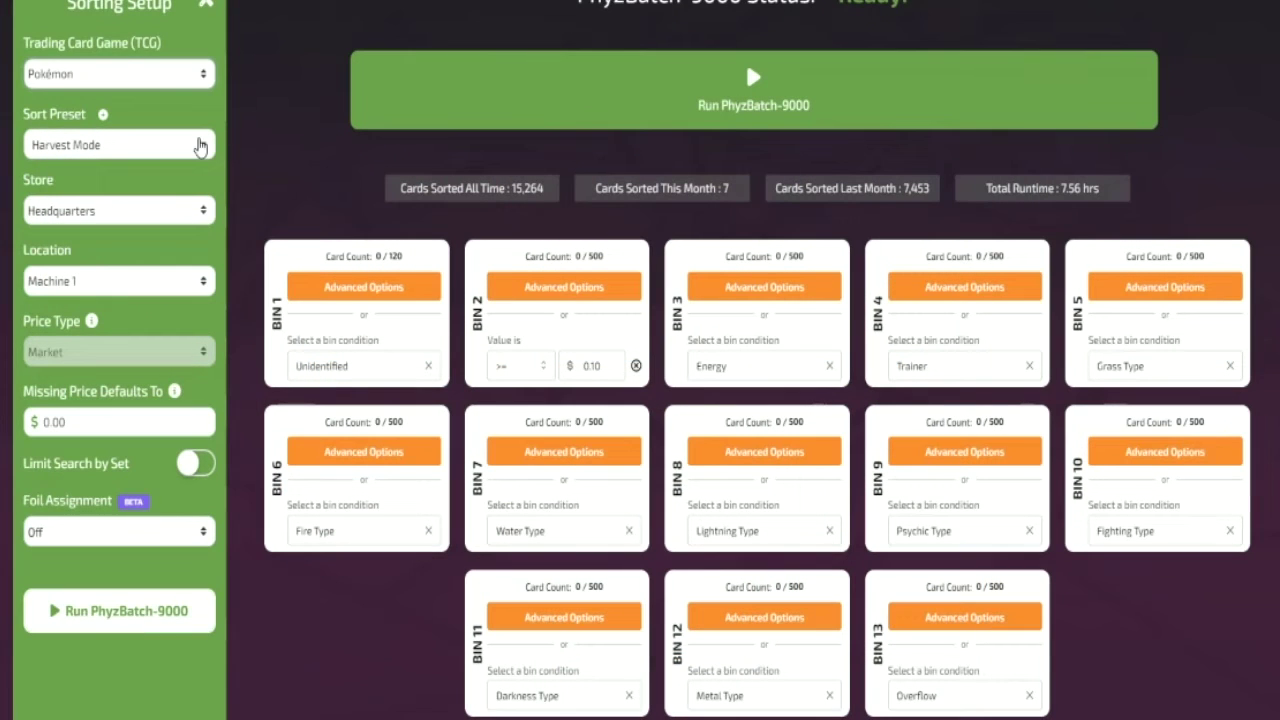
# Step: Create a new custom sort preset for Pokémon named Lot Creation
pyautogui.click(200, 147)
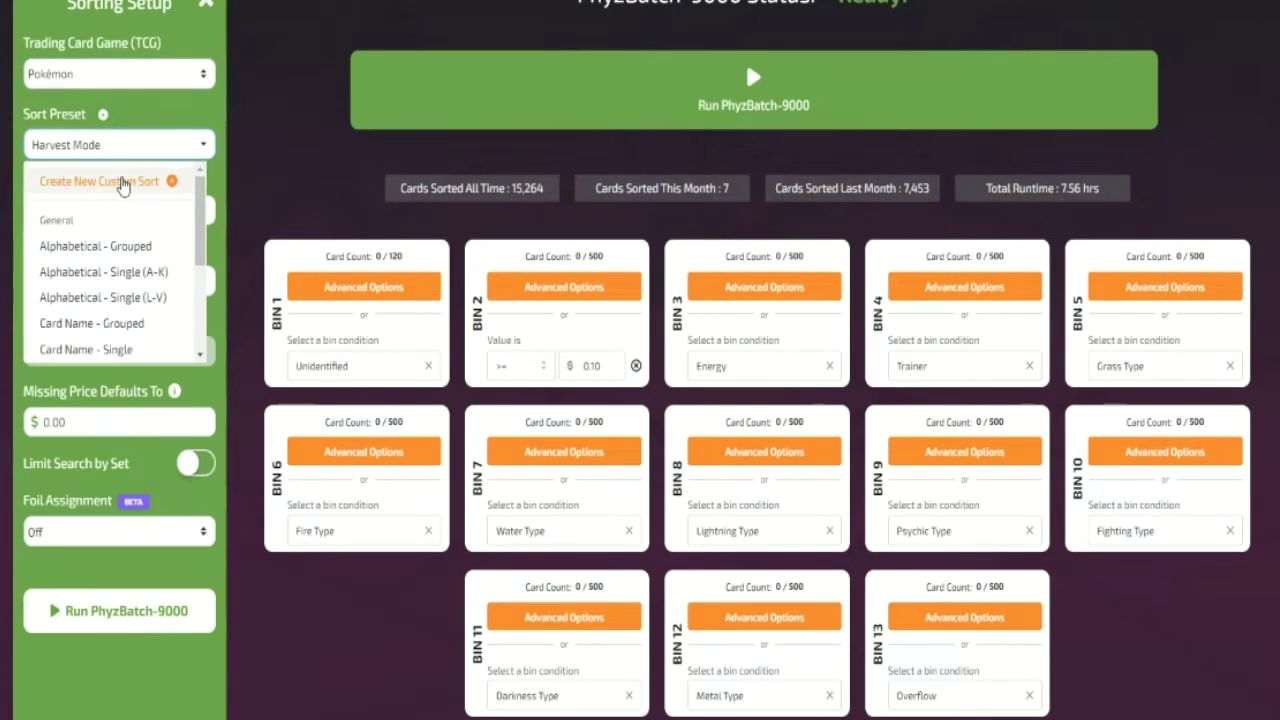
pyautogui.click(100, 174)
pyautogui.click(545, 210)
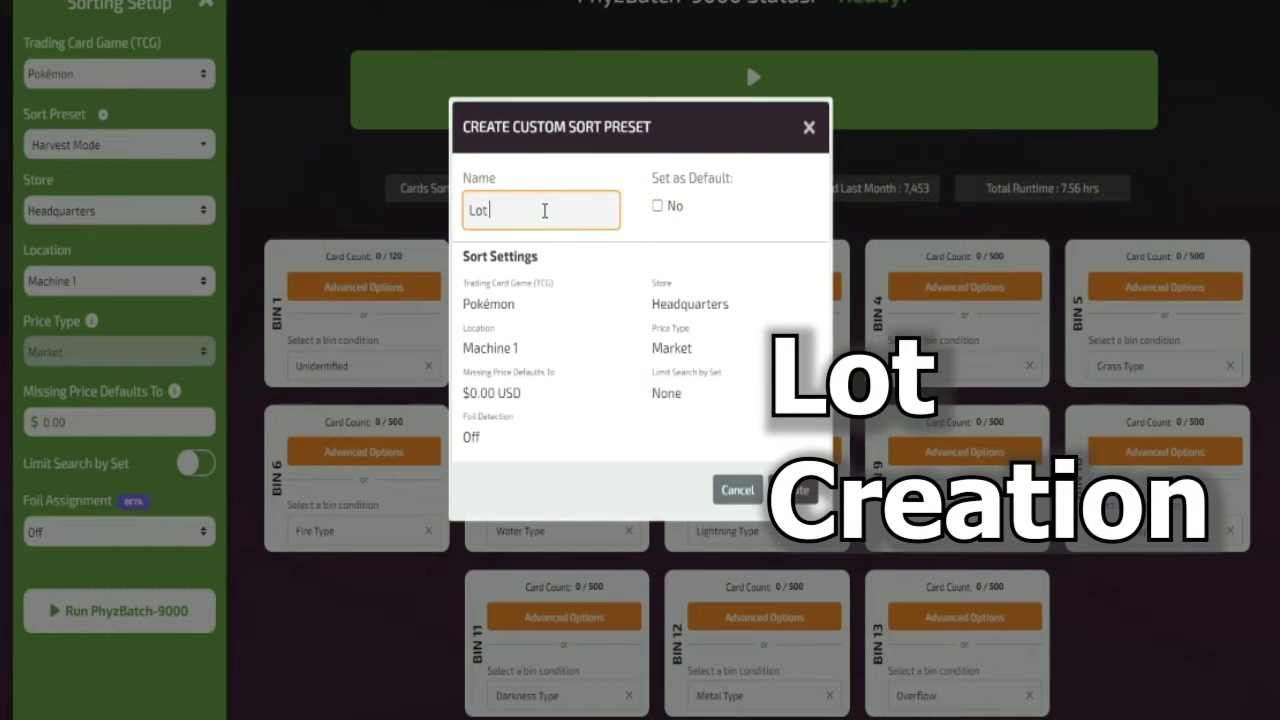
pyautogui.write('Lot Creation')
pyautogui.click(790, 490)
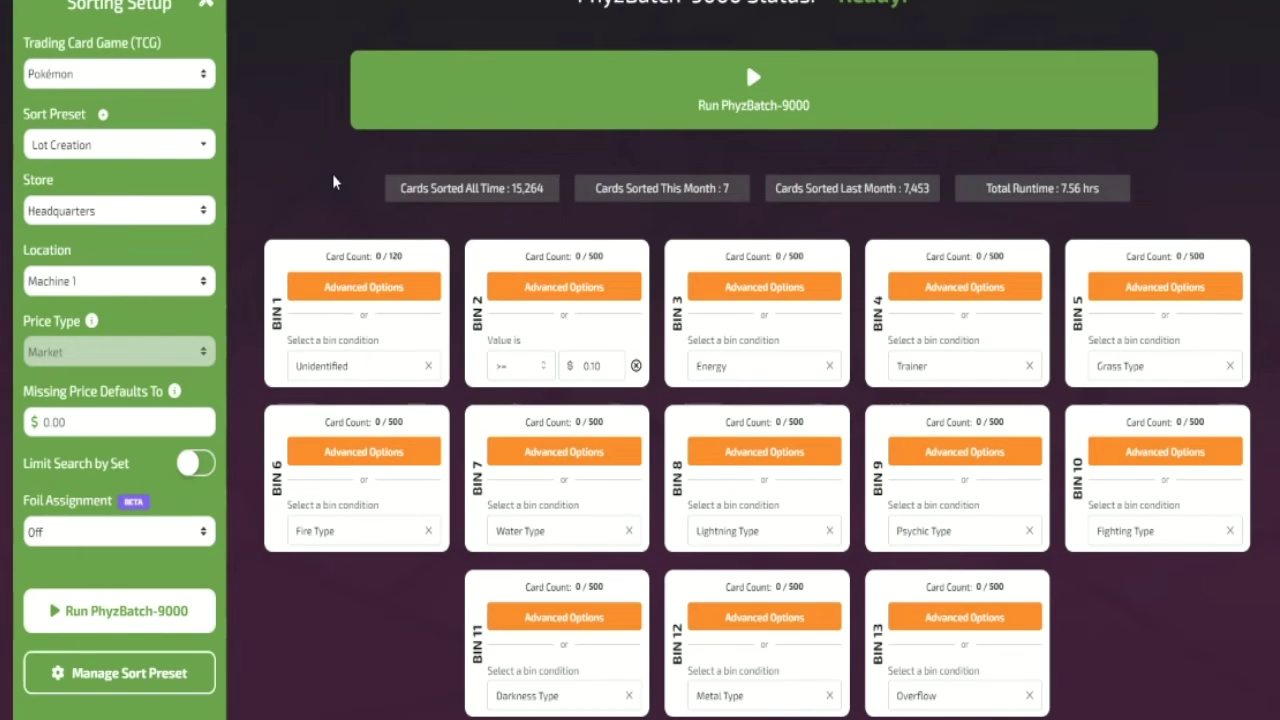
# Step: In bin 2's advanced options, set the lot size to 50 and limit exact duplicates to a maximum of 1
pyautogui.click(562, 291)
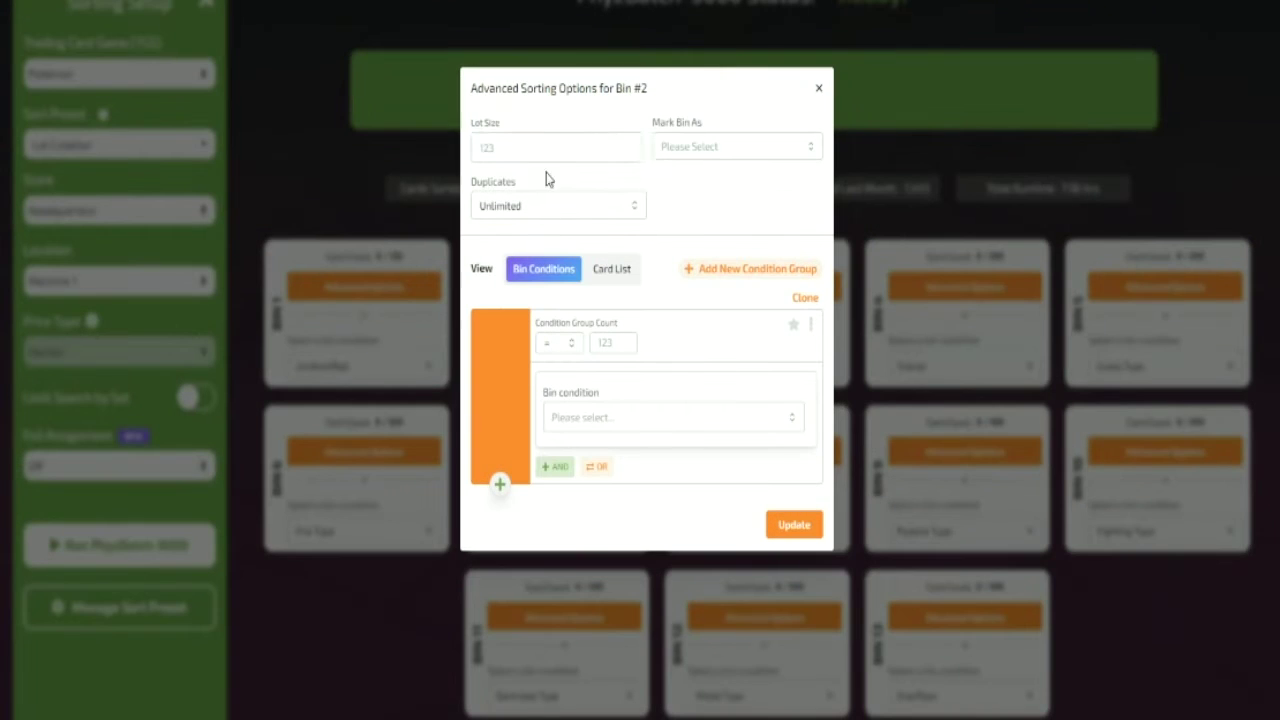
pyautogui.click(542, 150)
pyautogui.click(634, 207)
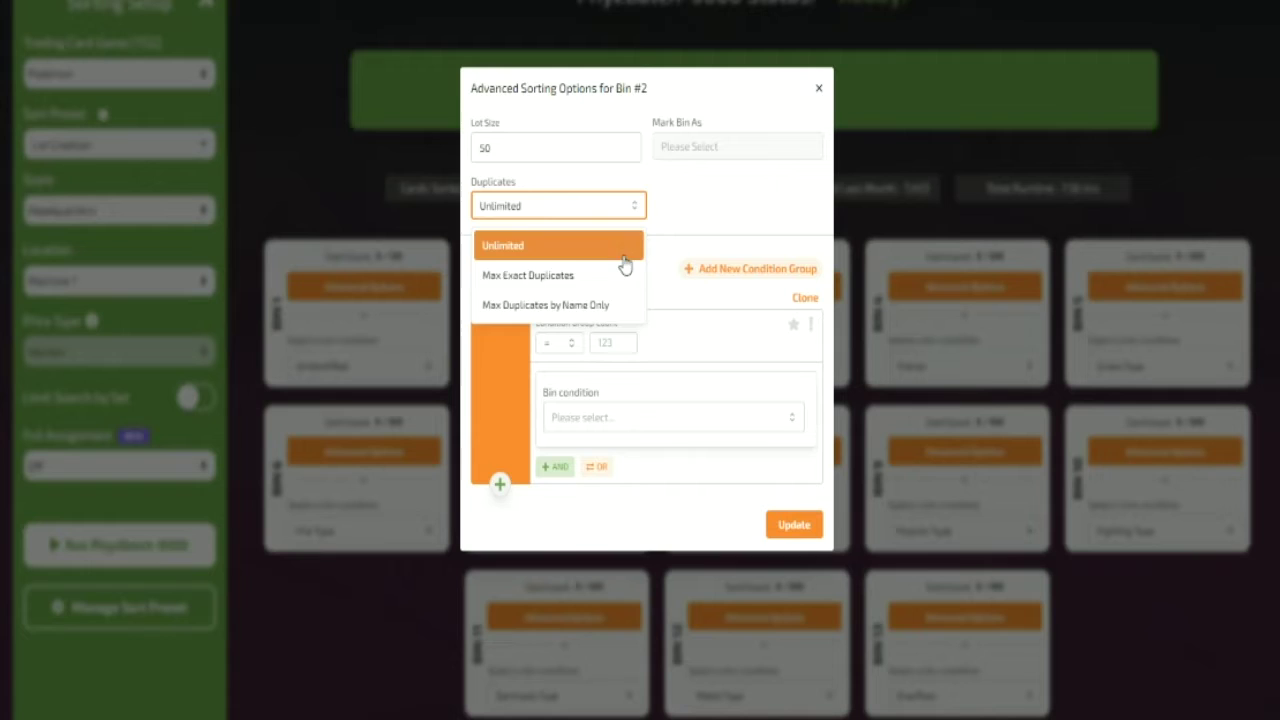
pyautogui.click(614, 274)
pyautogui.click(681, 207)
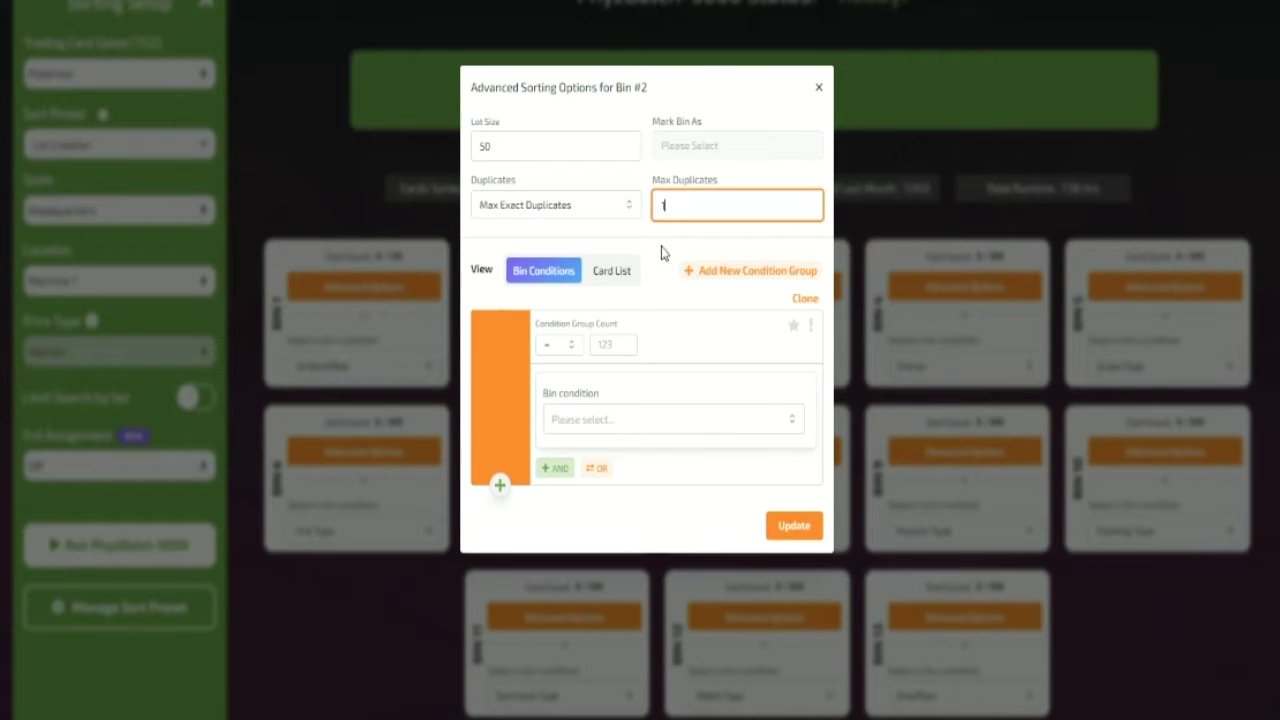
pyautogui.write('1')
# Step: Set bin 2's first condition group to Common rarity with a group count of 30
pyautogui.click(683, 420)
pyautogui.moveTo(800, 236); pyautogui.dragTo(798, 362)
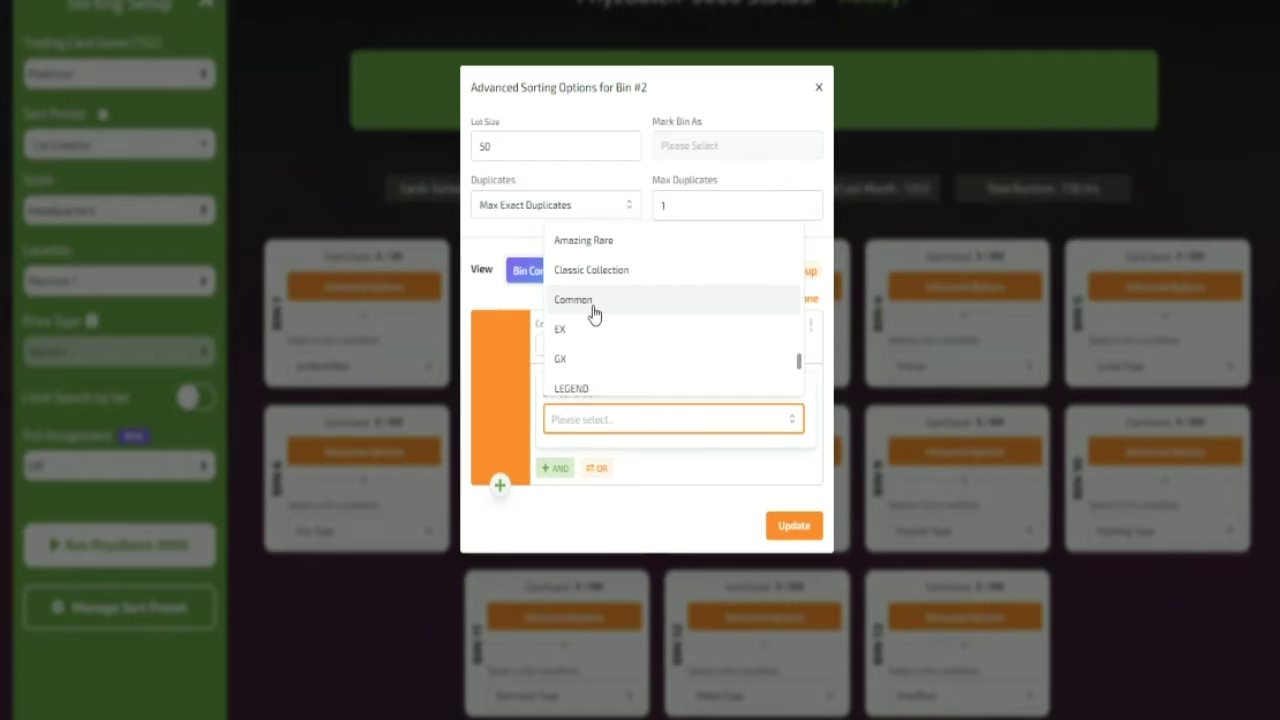
pyautogui.click(593, 309)
pyautogui.click(613, 343)
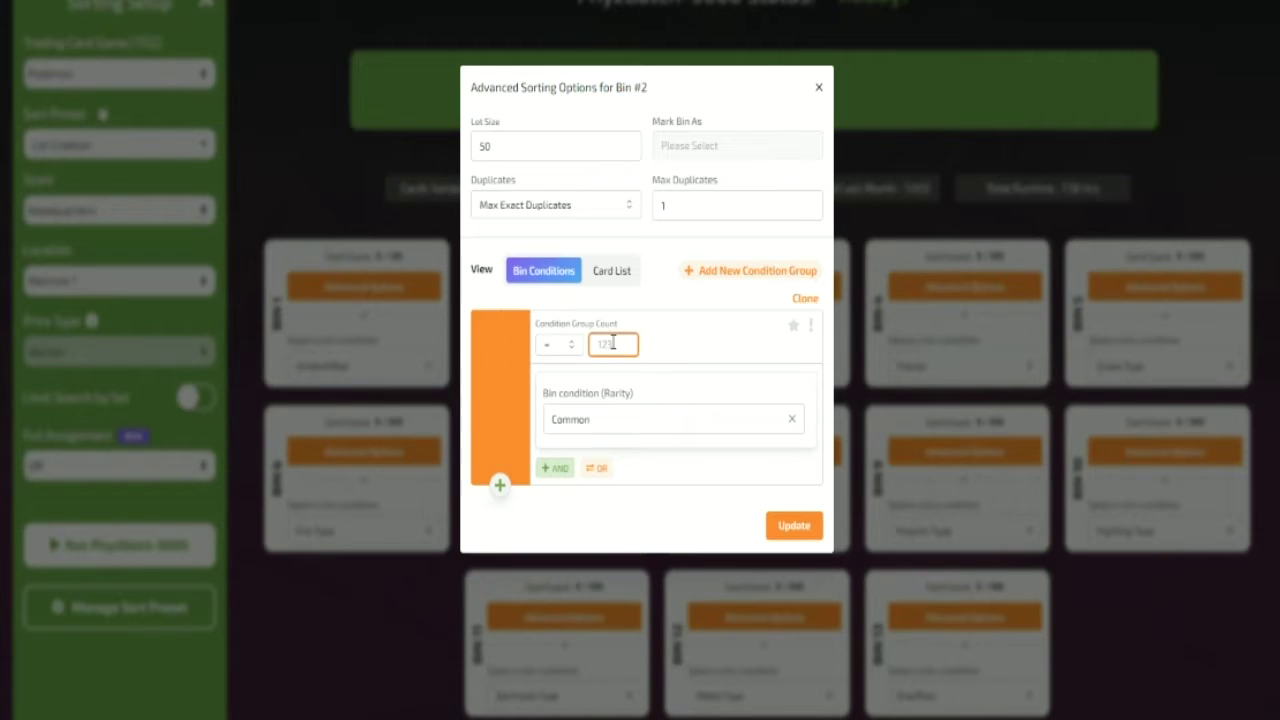
# Step: Add a second condition group to bin 2 with a count of 10 and Rare rarity
pyautogui.click(499, 488)
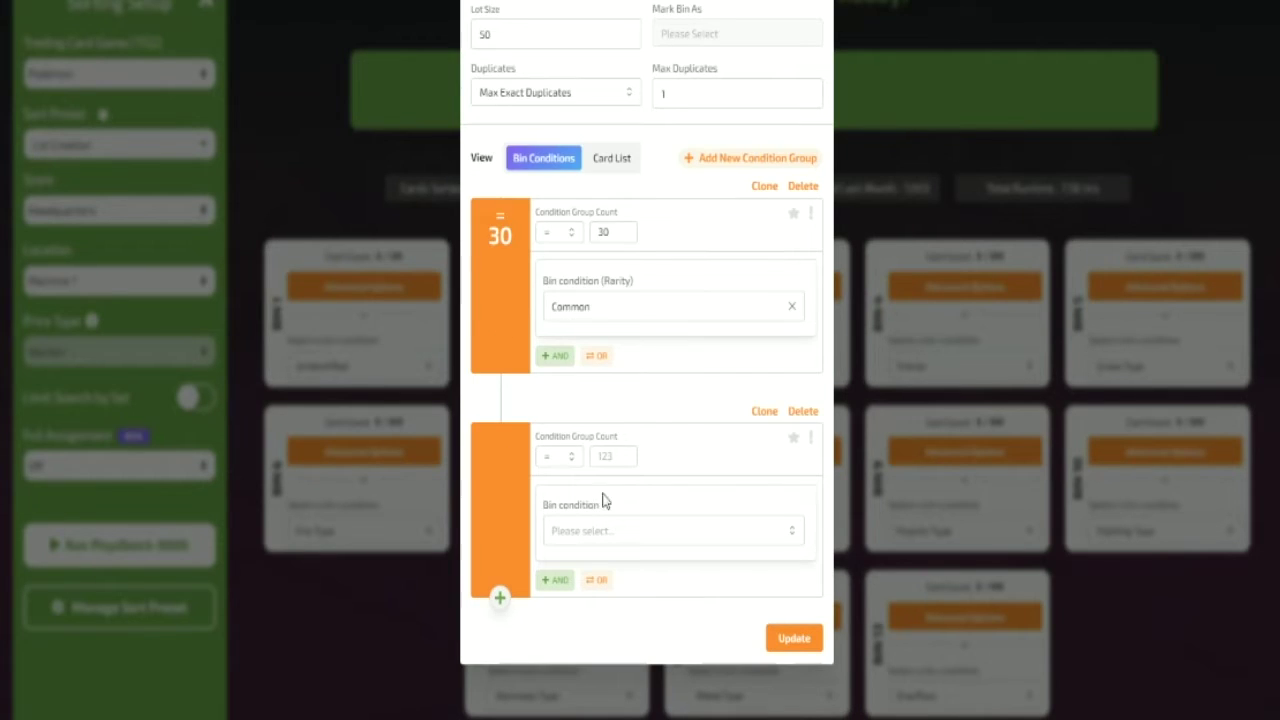
pyautogui.click(793, 530)
pyautogui.moveTo(798, 345); pyautogui.dragTo(800, 487)
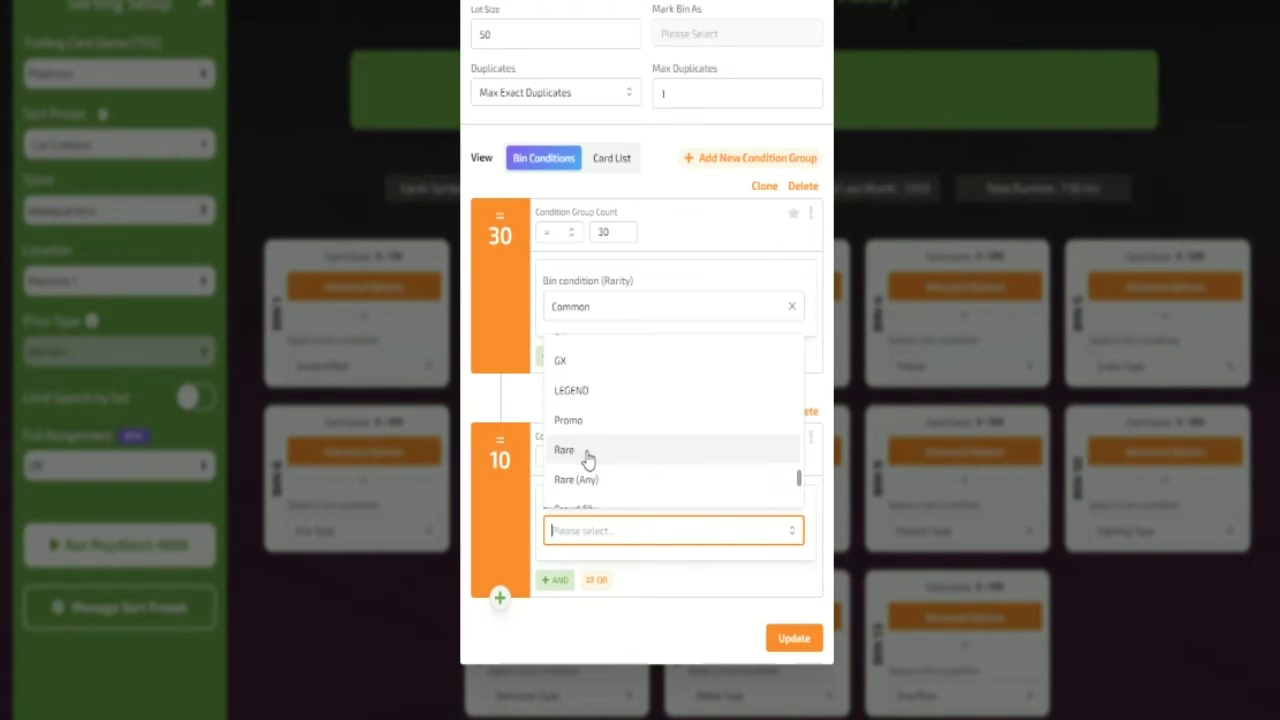
pyautogui.click(587, 452)
# Step: Add a third condition group to bin 2 with a count of 5 and choose its bin condition
pyautogui.click(499, 598)
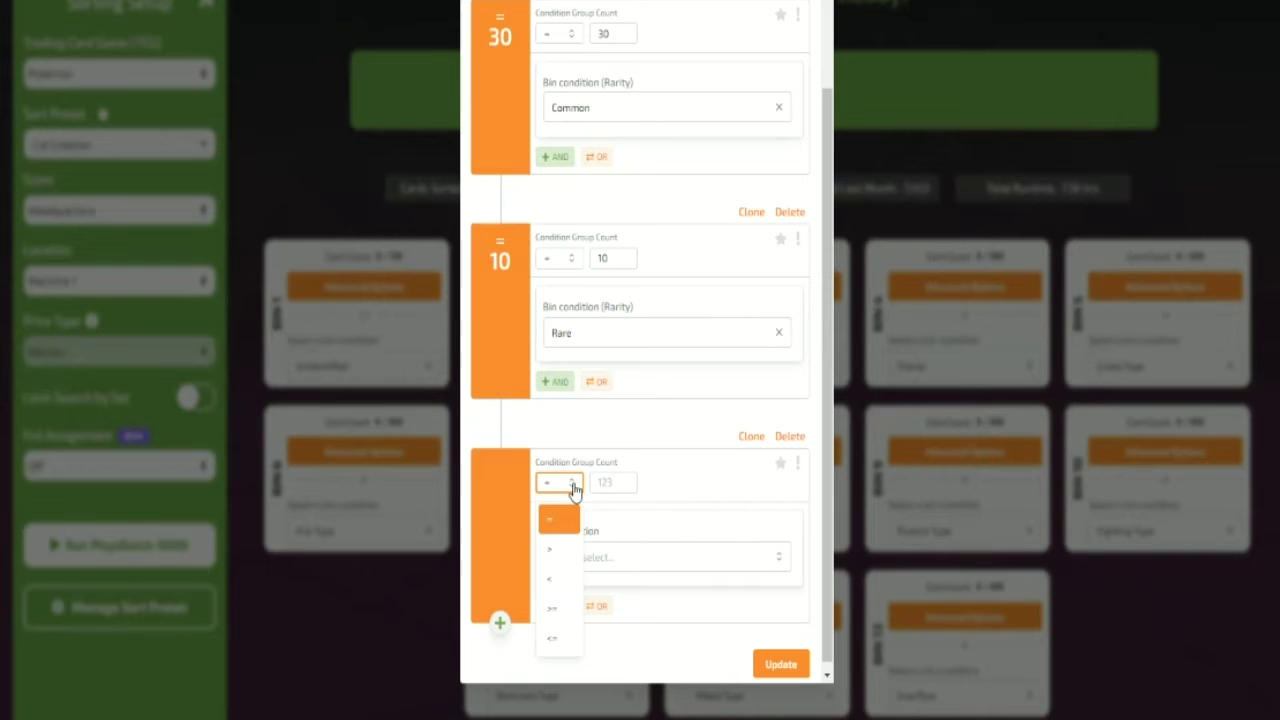
pyautogui.press('BackSpace')
pyautogui.press('BackSpace')
pyautogui.write('5')
pyautogui.click(690, 557)
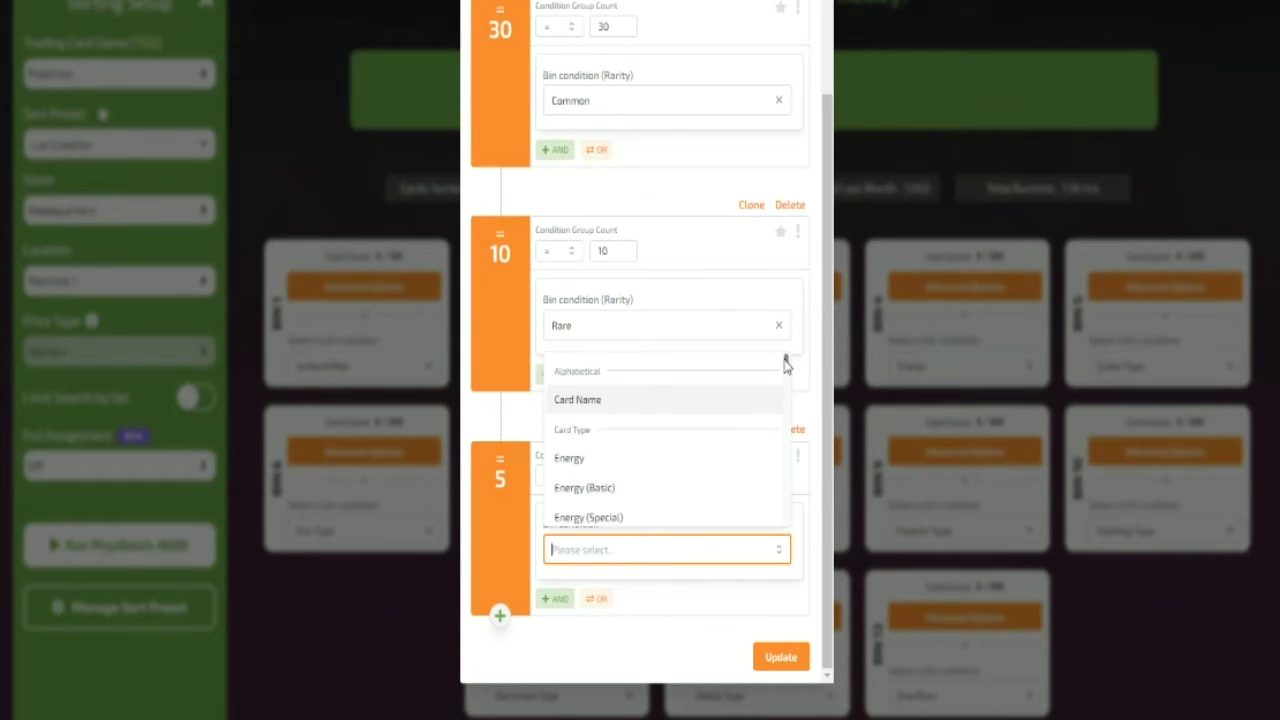
pyautogui.moveTo(786, 365); pyautogui.dragTo(773, 470)
pyautogui.click(677, 432)
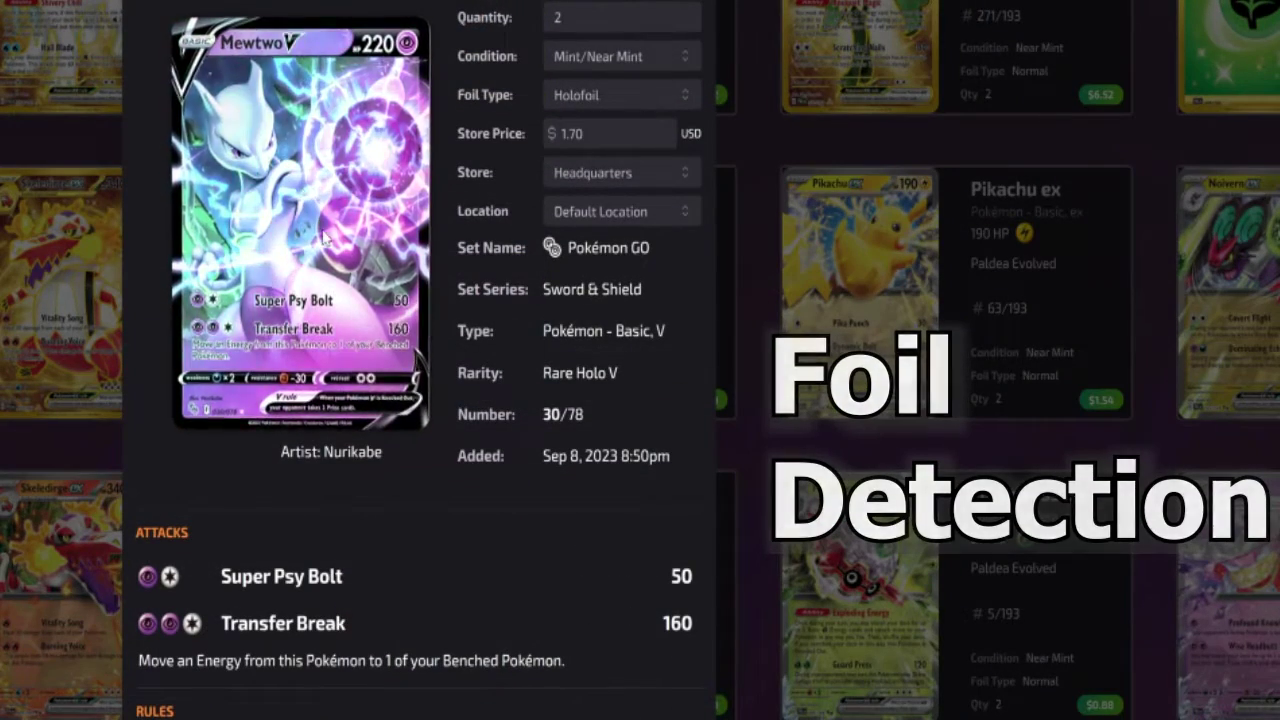
# Step: Set Mewtwo V's store price to 1.75 USD, and open the Foil Assignment choices in the sorting setup
pyautogui.click(620, 133)
pyautogui.press('BackSpace')
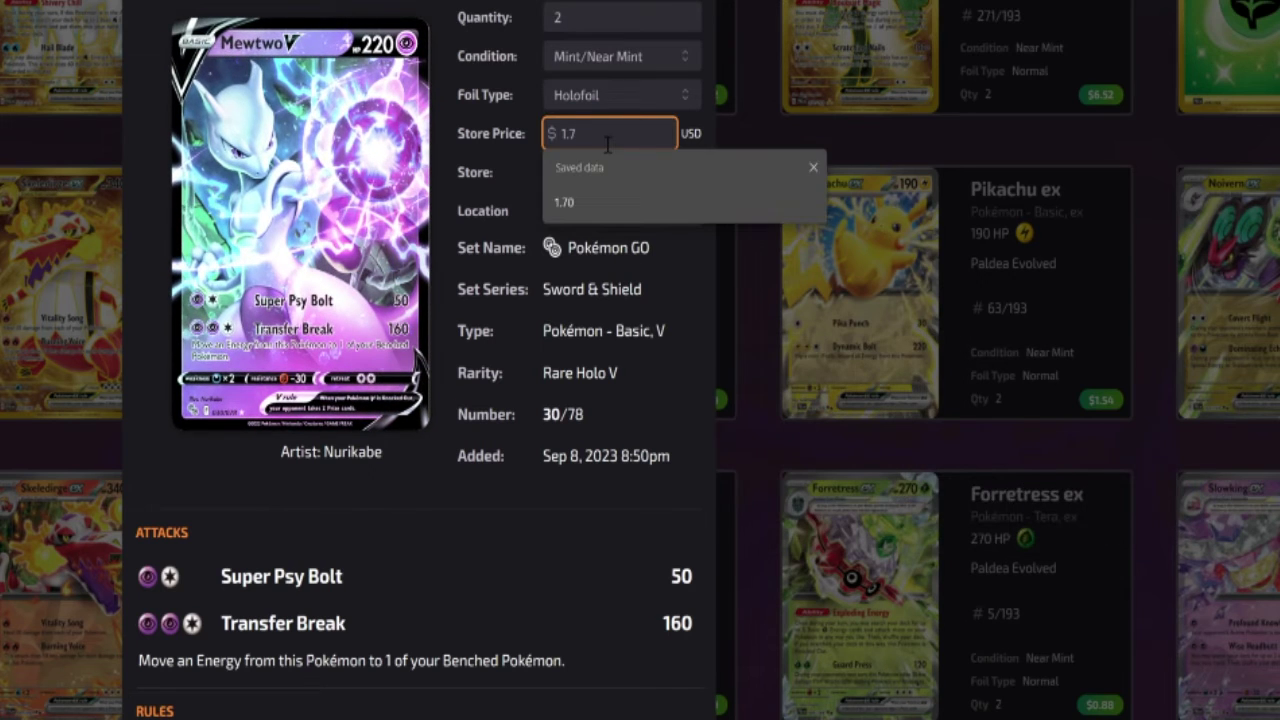
pyautogui.write('5')
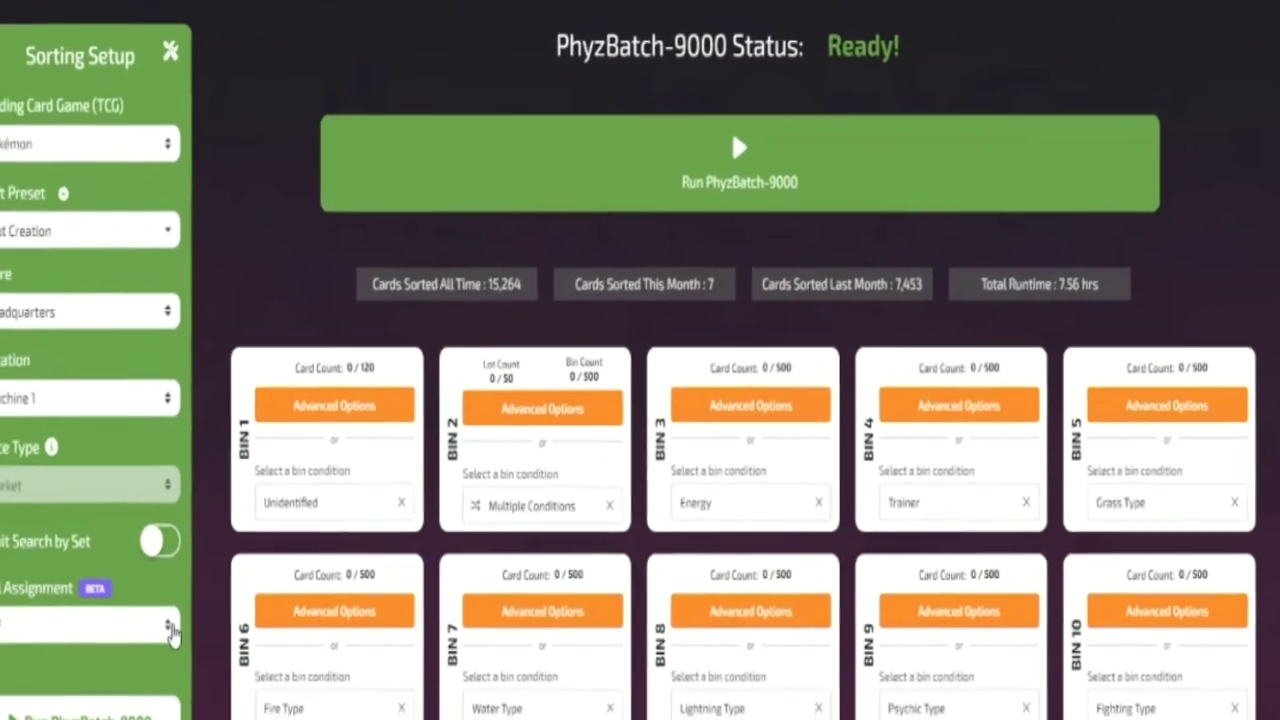
pyautogui.click(136, 651)
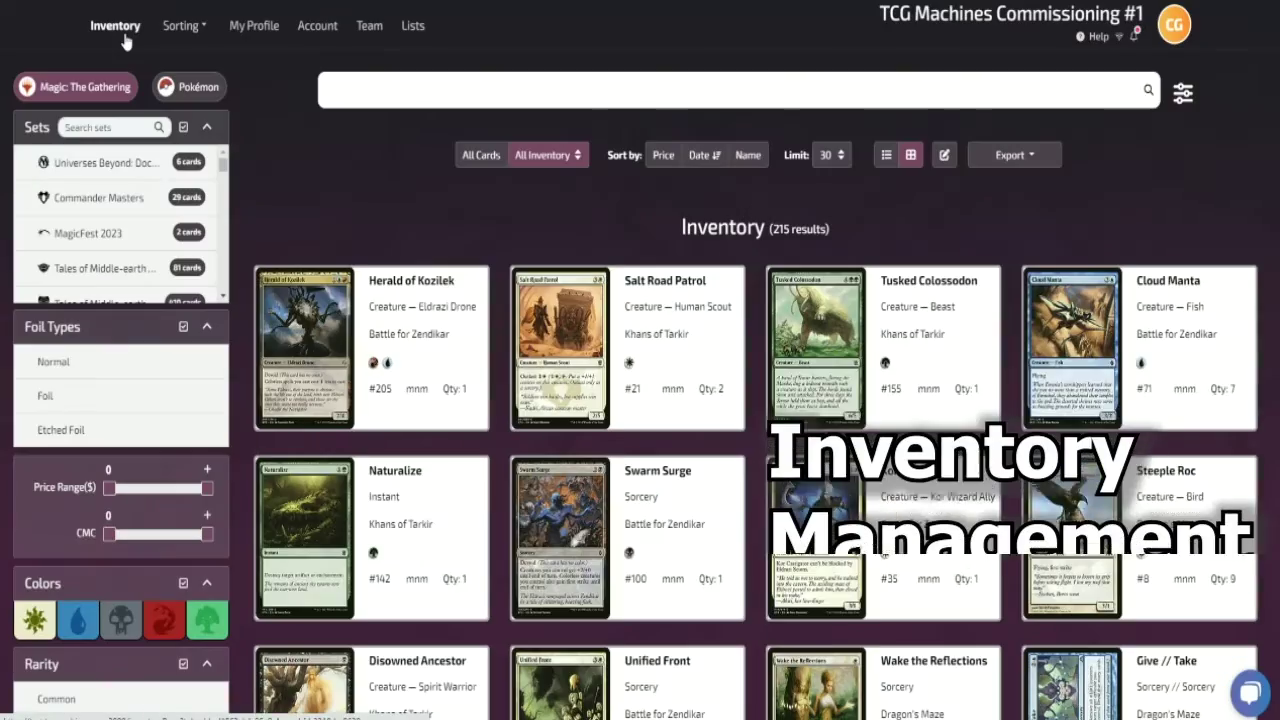
# Step: Show the Pokémon inventory and examine the Toxtricity card's details, from its pricing and location to its attacks
pyautogui.click(186, 80)
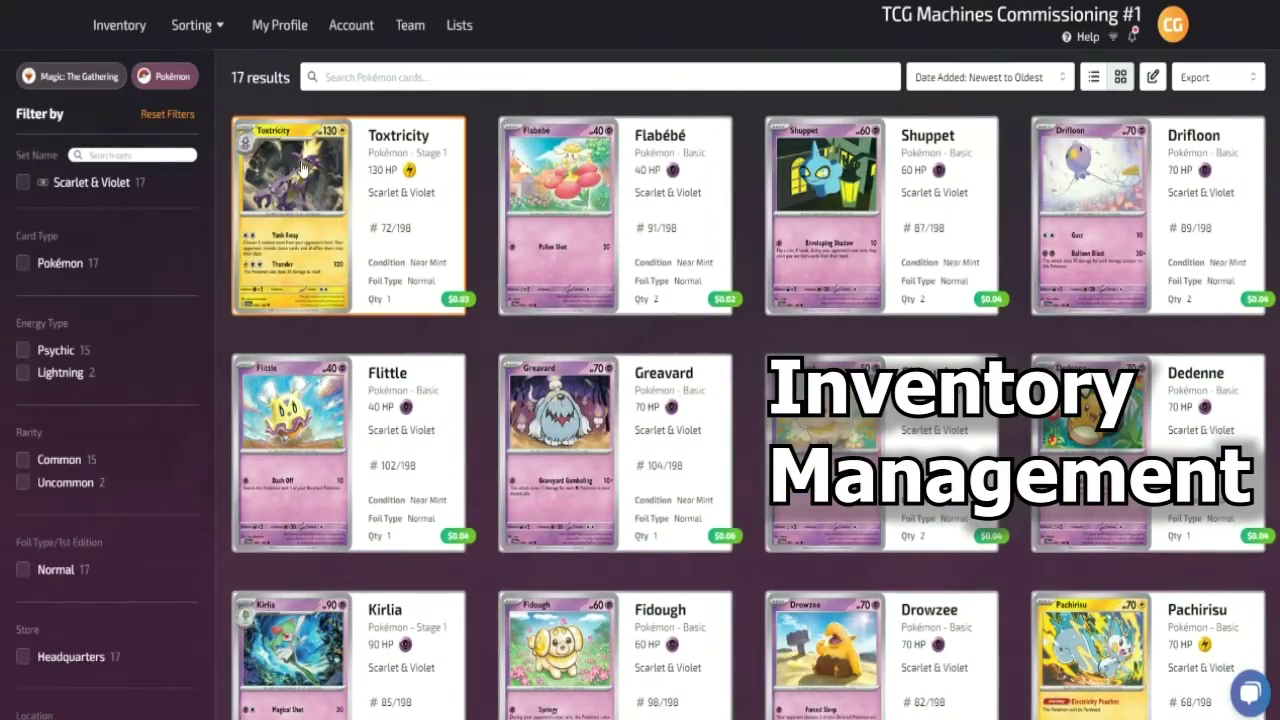
pyautogui.click(303, 166)
pyautogui.scroll(-2, 563, 305)
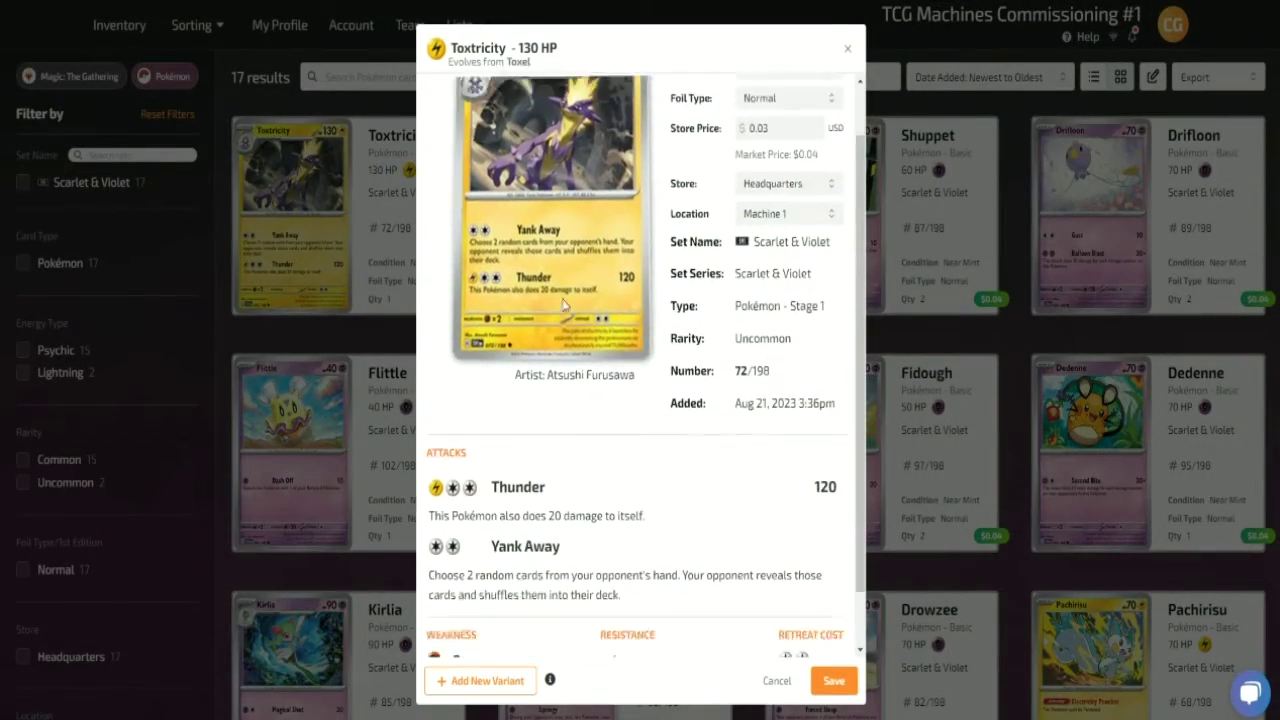
pyautogui.scroll(-2, 563, 300)
pyautogui.scroll(5, 563, 300)
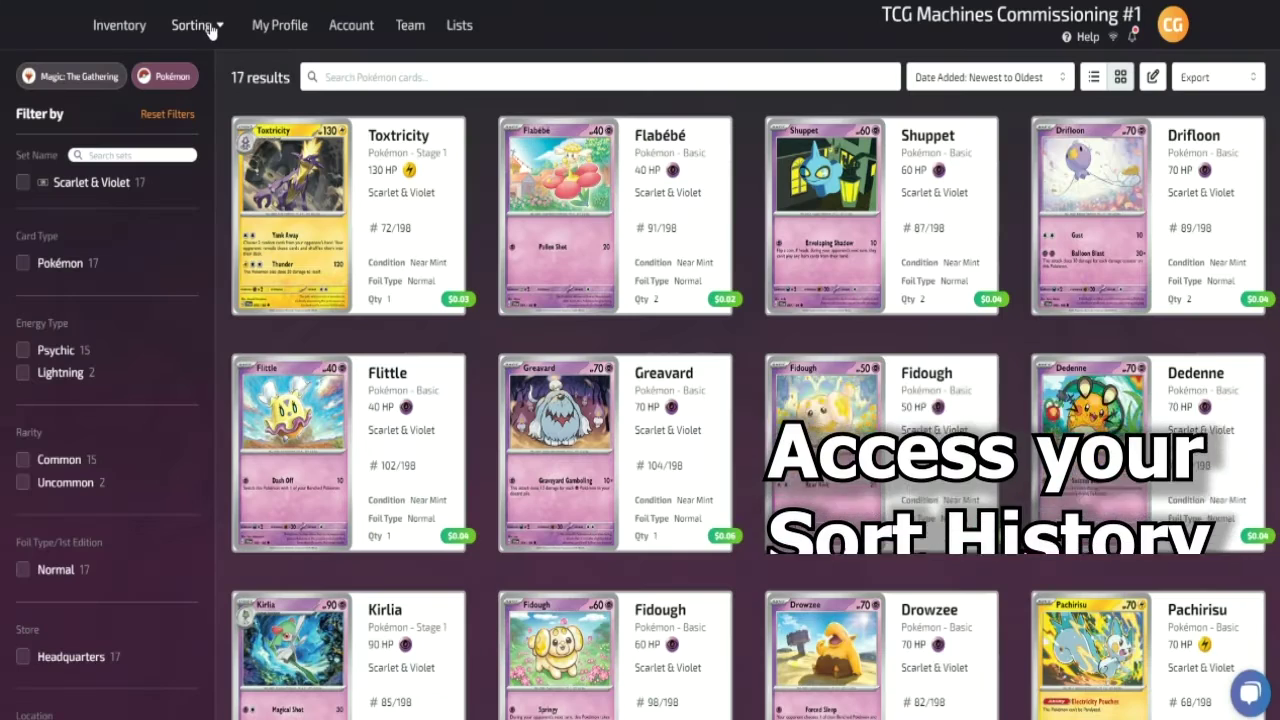
# Step: Open the sort history and view the cards from the Aug 29, 2023 10:32am Magic: The Gathering sort
pyautogui.click(214, 26)
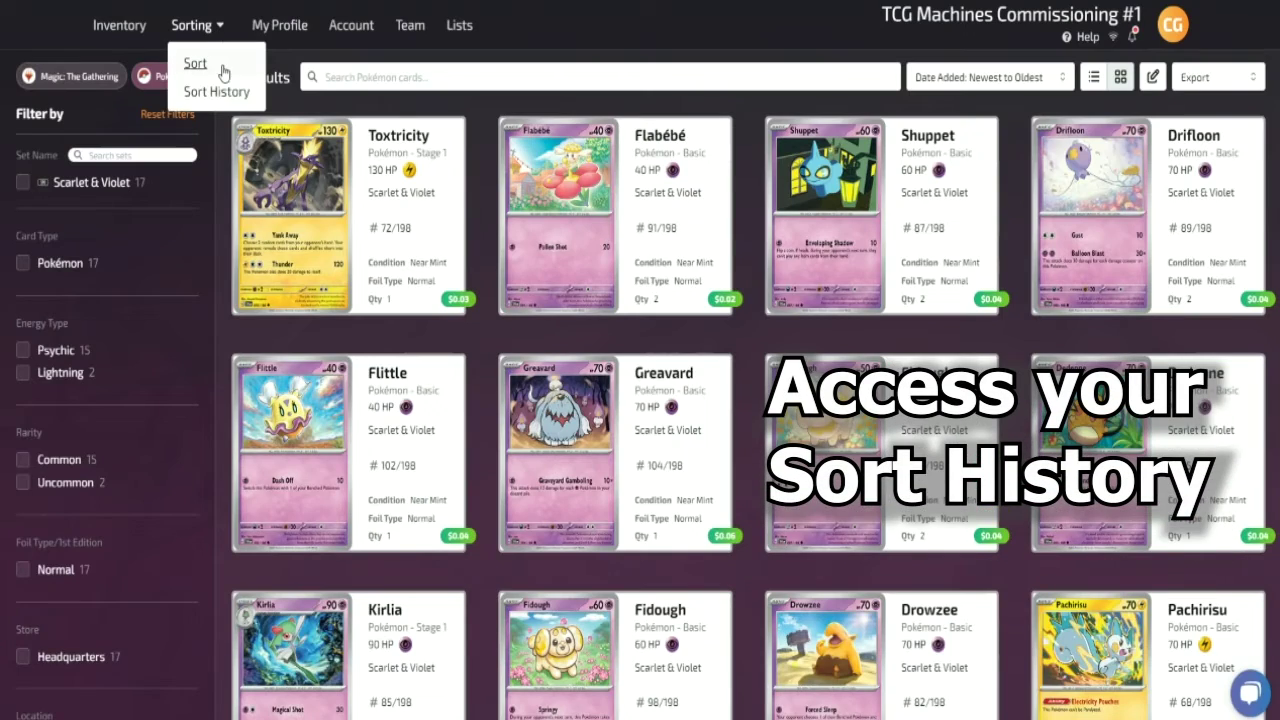
pyautogui.click(216, 91)
pyautogui.scroll(-3, 757, 351)
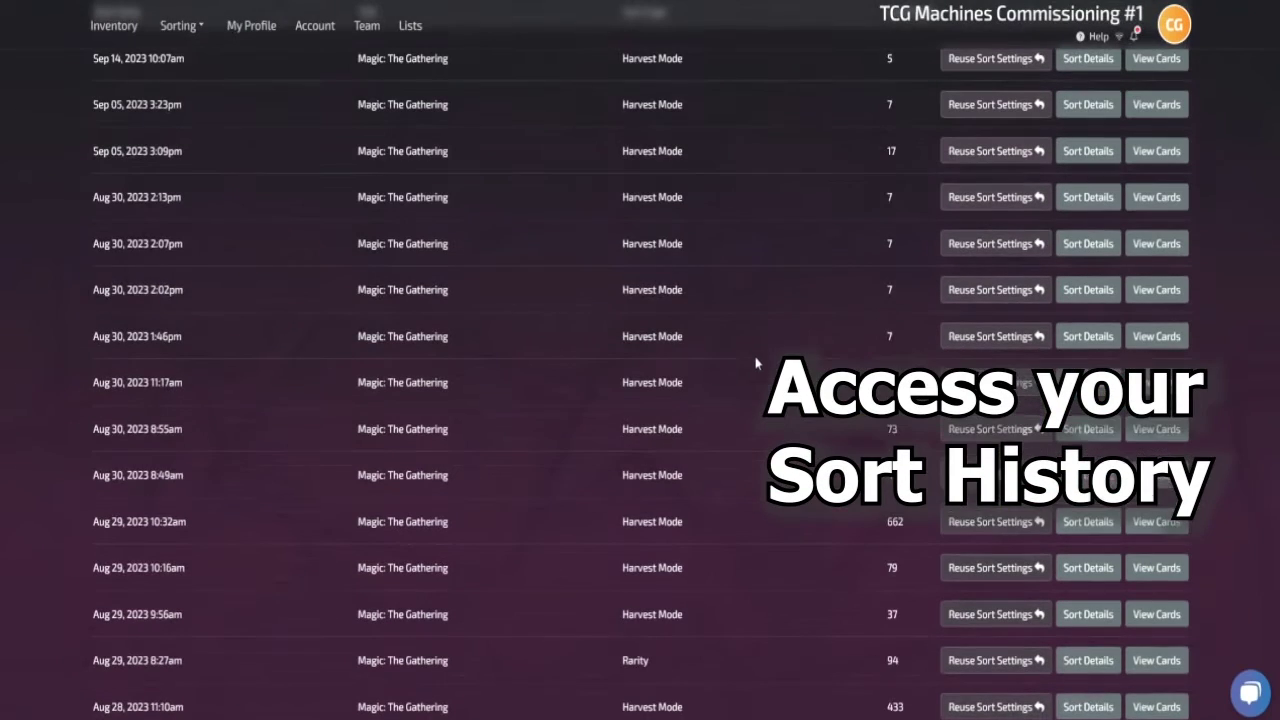
pyautogui.click(1137, 523)
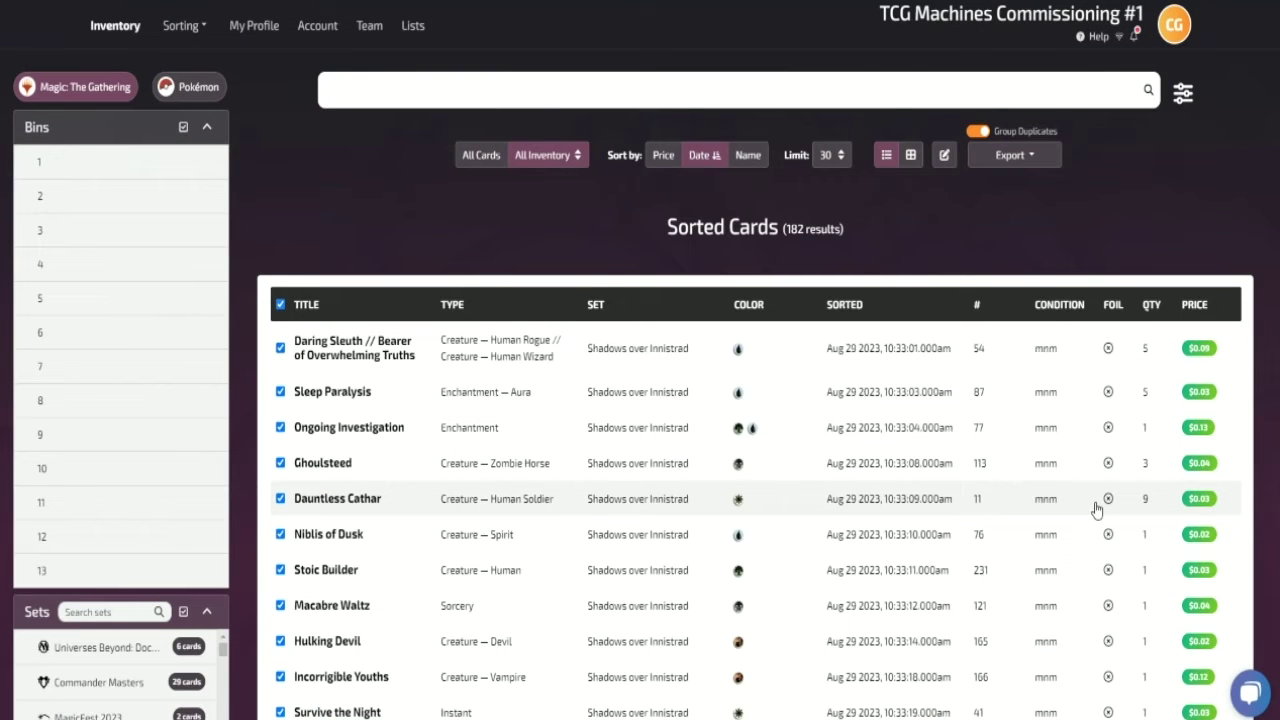
pyautogui.scroll(-2, 1088, 507)
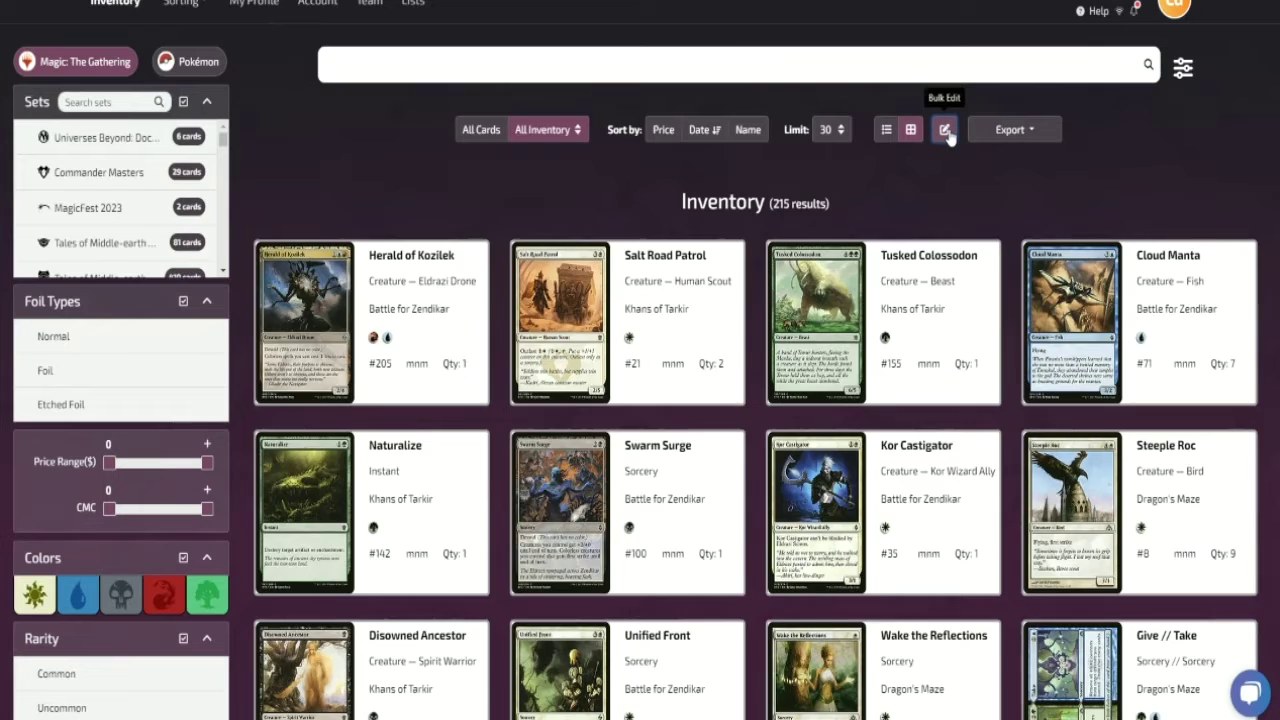
# Step: Turn on bulk editing for the Magic inventory and save a quantity of 6 for the Disowned Ancestor card
pyautogui.click(946, 130)
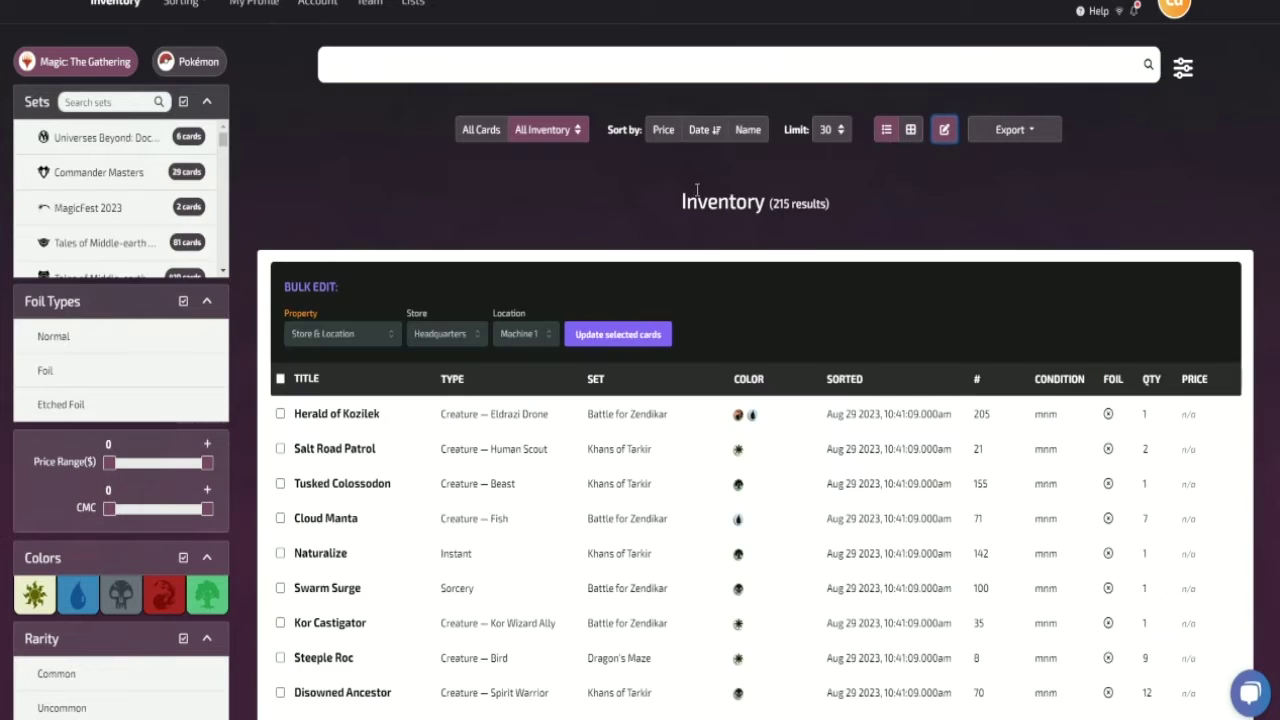
pyautogui.scroll(-3, 507, 217)
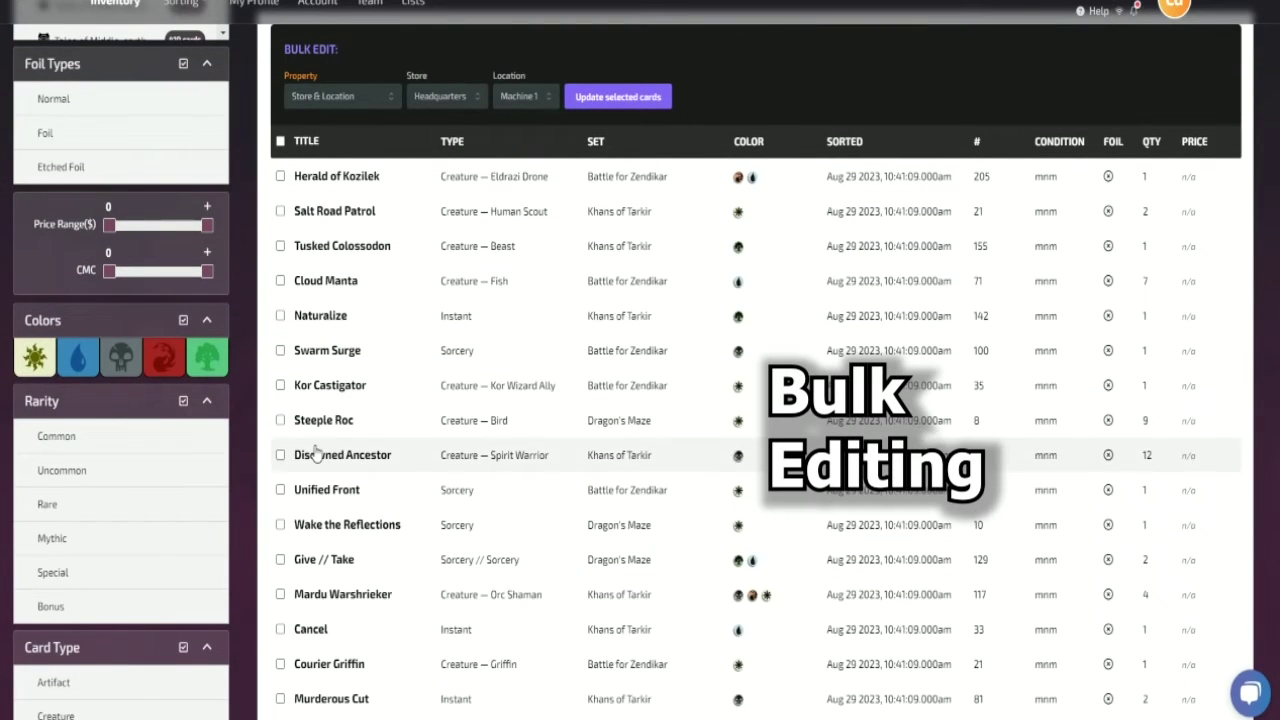
pyautogui.click(283, 462)
pyautogui.click(811, 96)
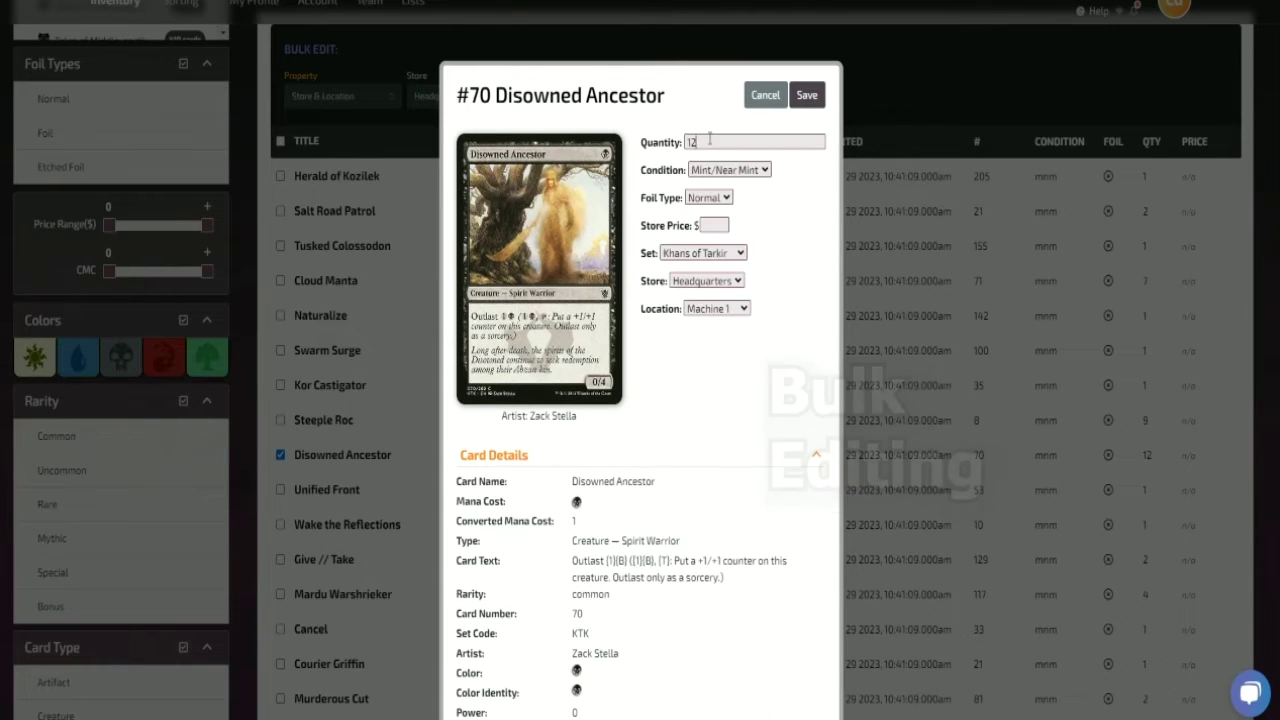
pyautogui.doubleClick(709, 143)
pyautogui.write('6')
pyautogui.click(807, 95)
# Step: Select Herald of Kozilek and Salt Road Patrol, and extend the bulk-edit selection to all listed cards
pyautogui.scroll(-2, 523, 331)
pyautogui.click(280, 255)
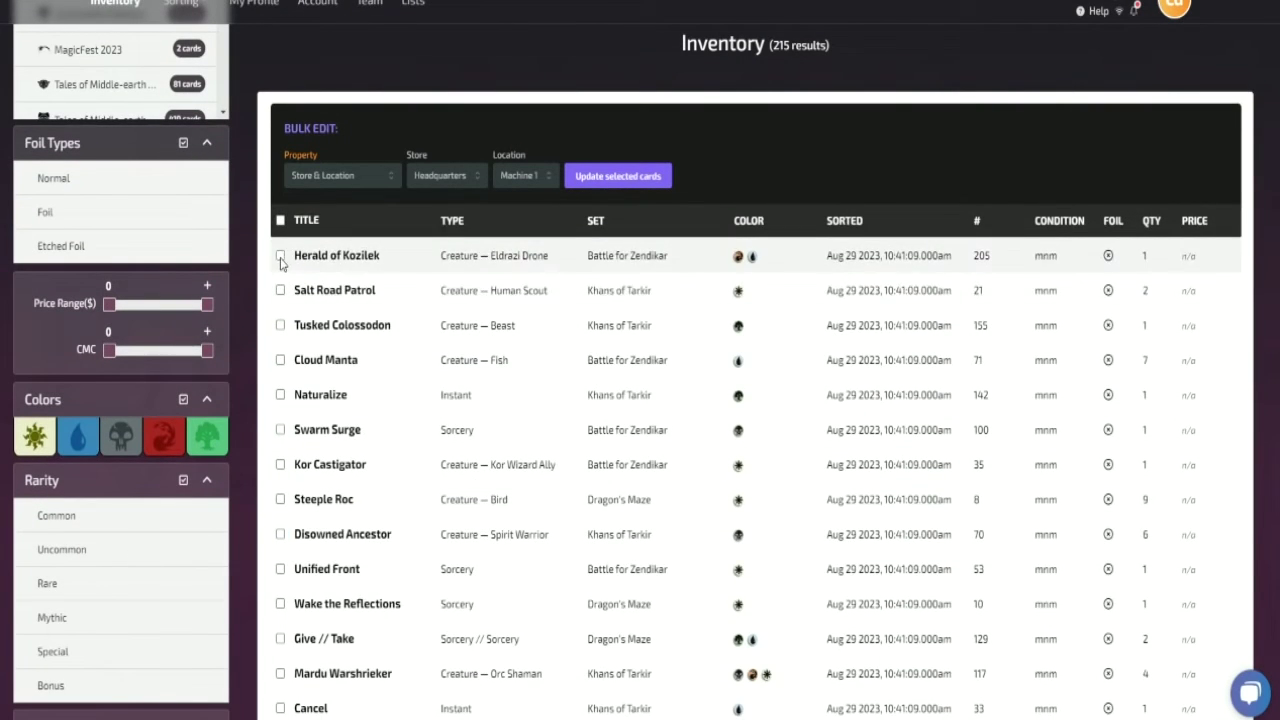
pyautogui.click(280, 290)
pyautogui.click(280, 220)
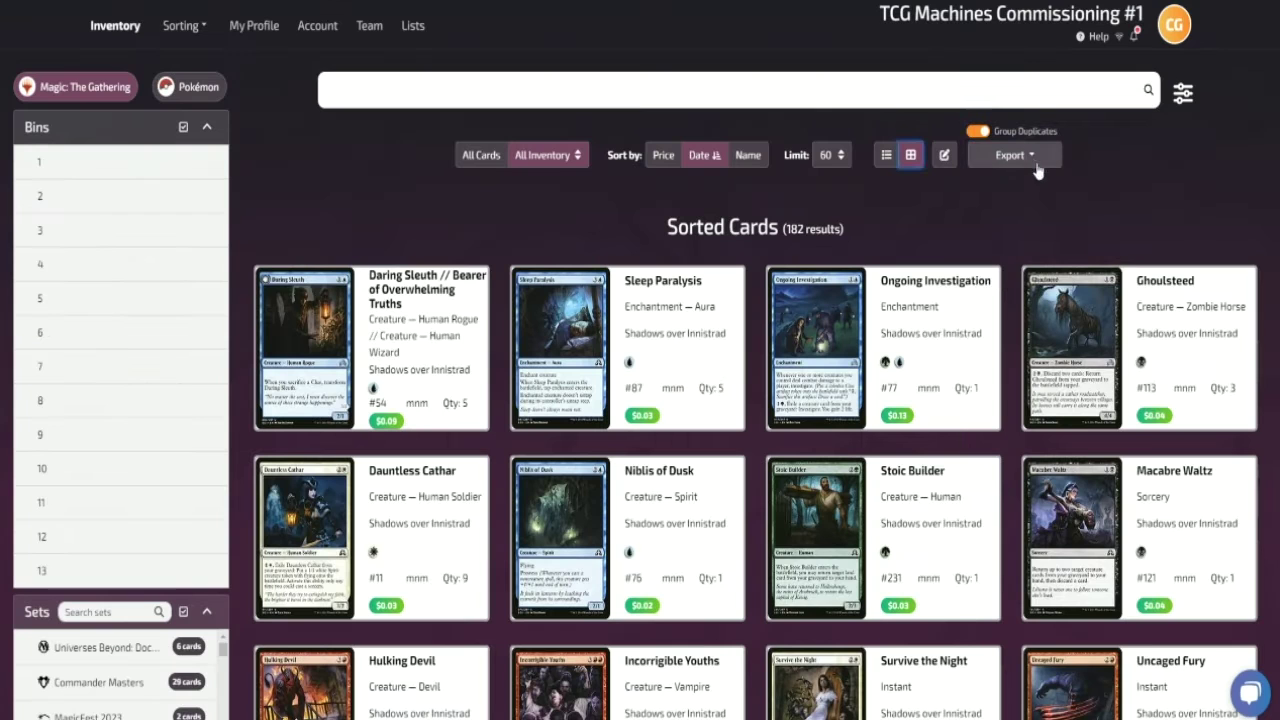
# Step: Export the sorted cards in TCGplayer format and look through the exported spreadsheet in Excel
pyautogui.click(1035, 160)
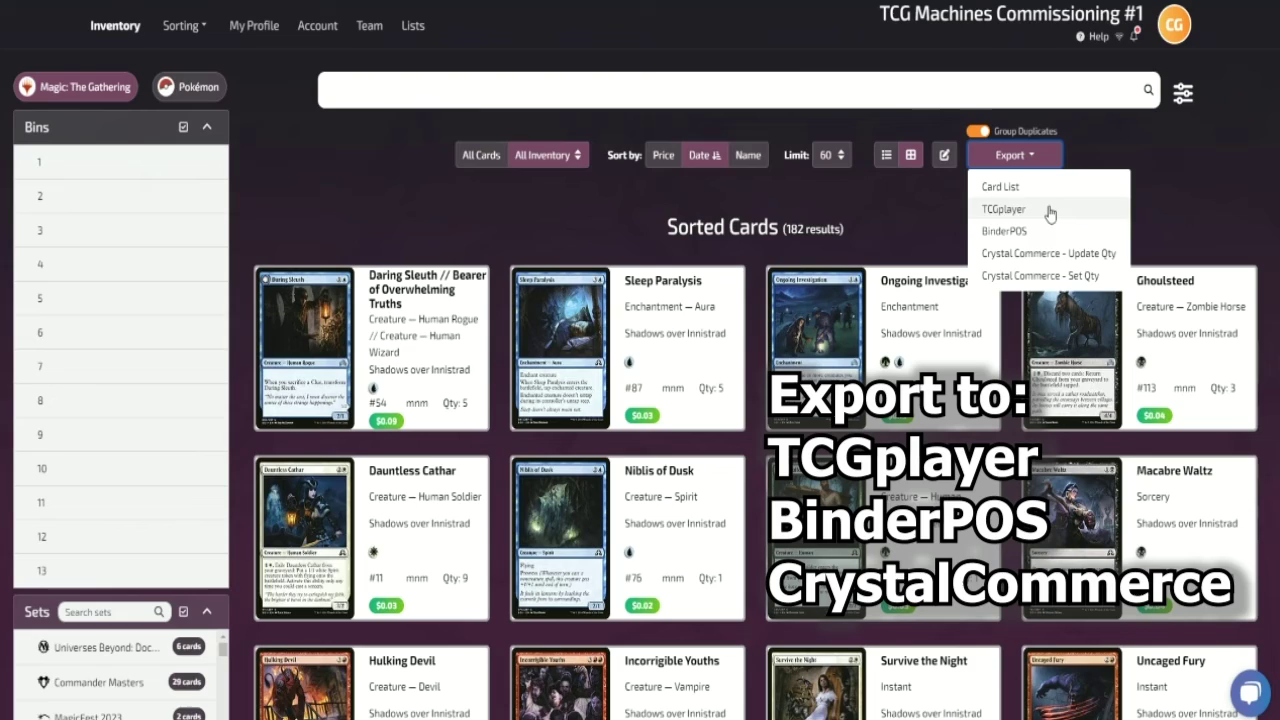
pyautogui.click(1053, 256)
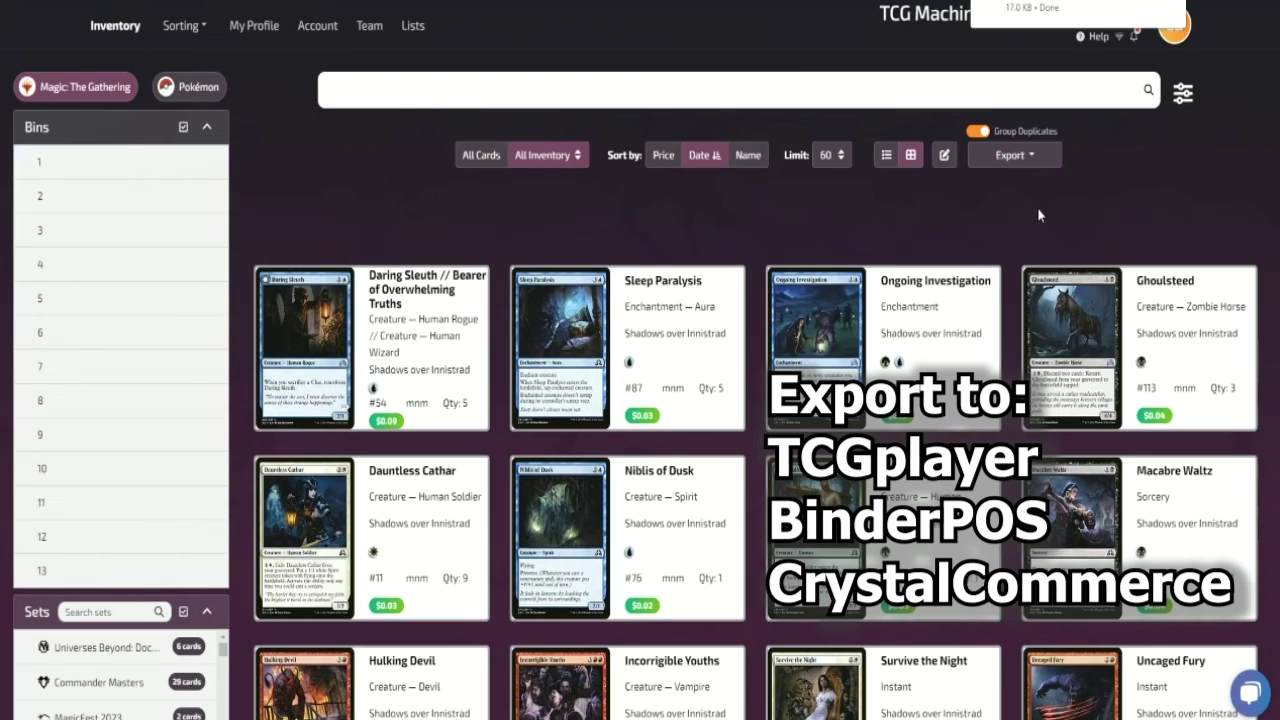
pyautogui.click(1160, 5)
pyautogui.scroll(-15, 457, 283)
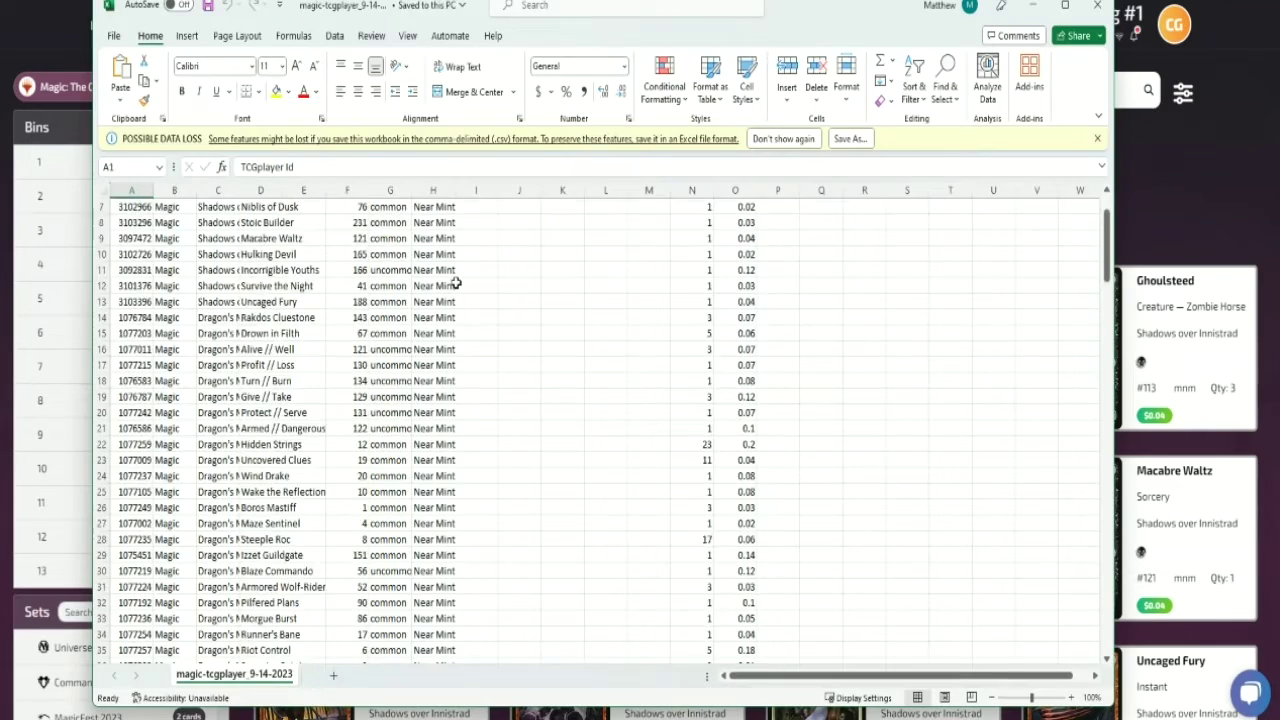
pyautogui.scroll(-5, 456, 284)
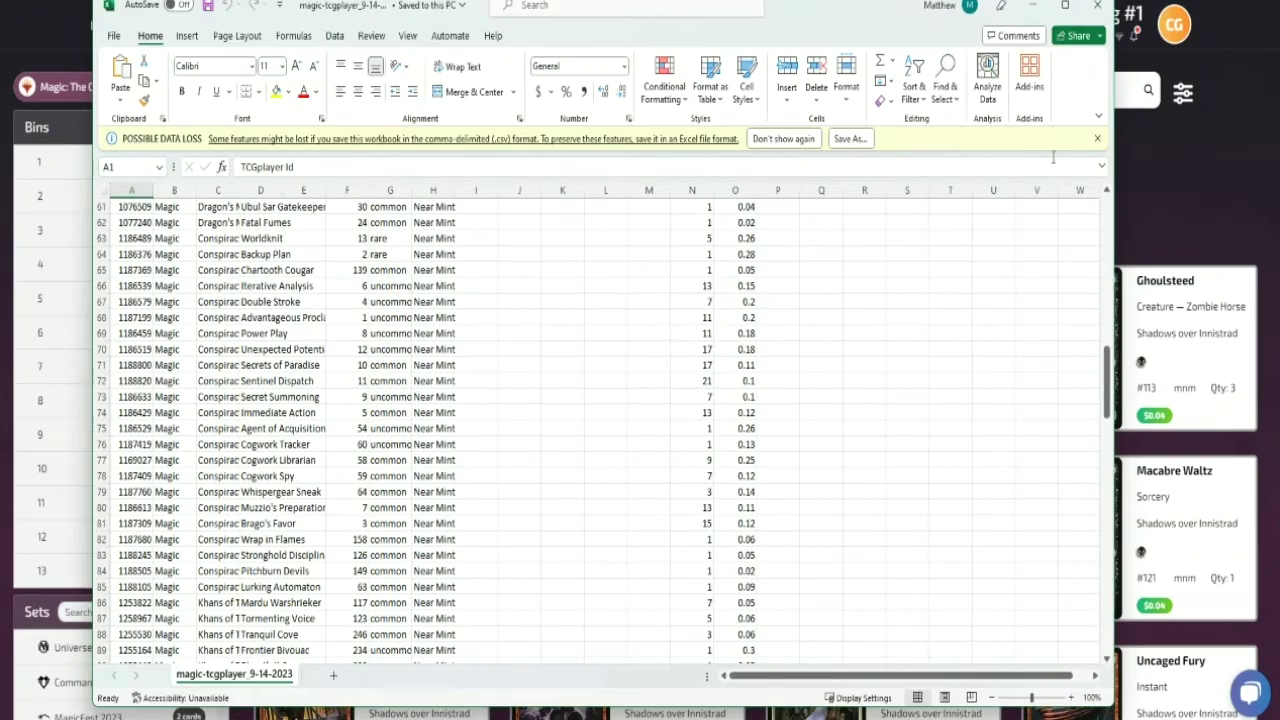
pyautogui.scroll(-15, 1000, 371)
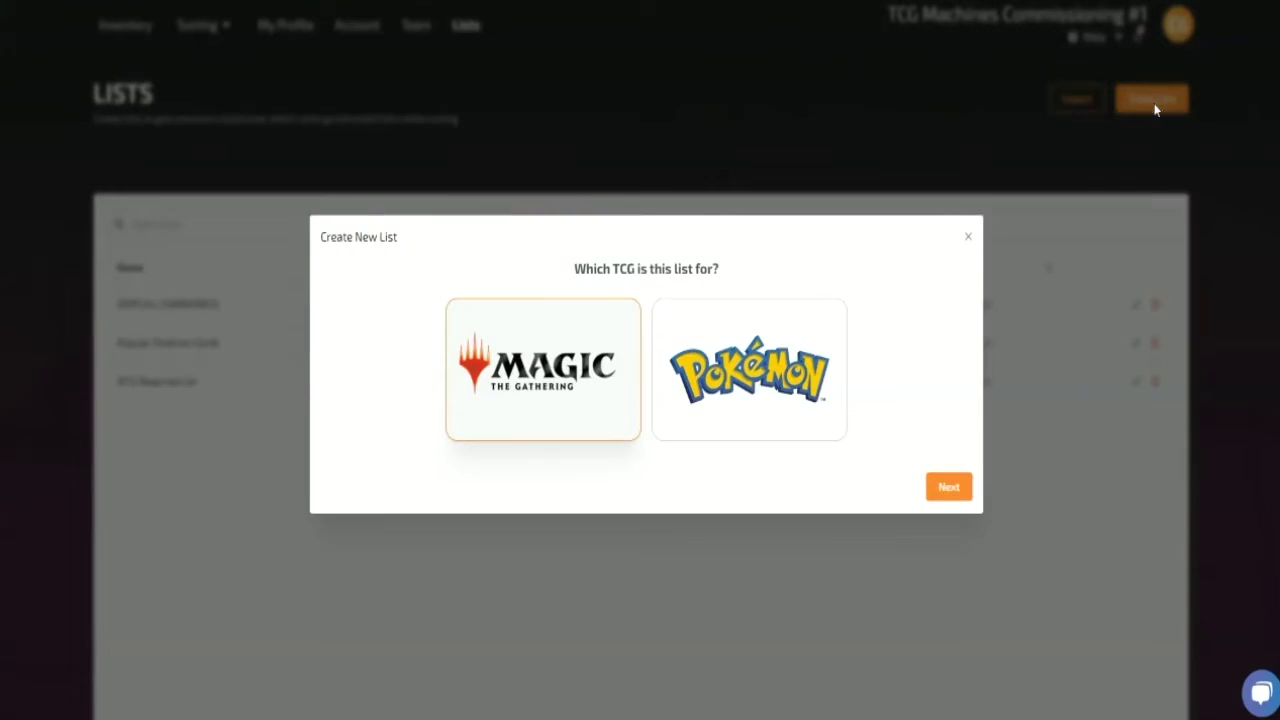
# Step: Create a Magic: The Gathering list named "Store Buy List" containing Survival of the Fittest from Tempest Remastered
pyautogui.click(948, 488)
pyautogui.write('Store Buy List')
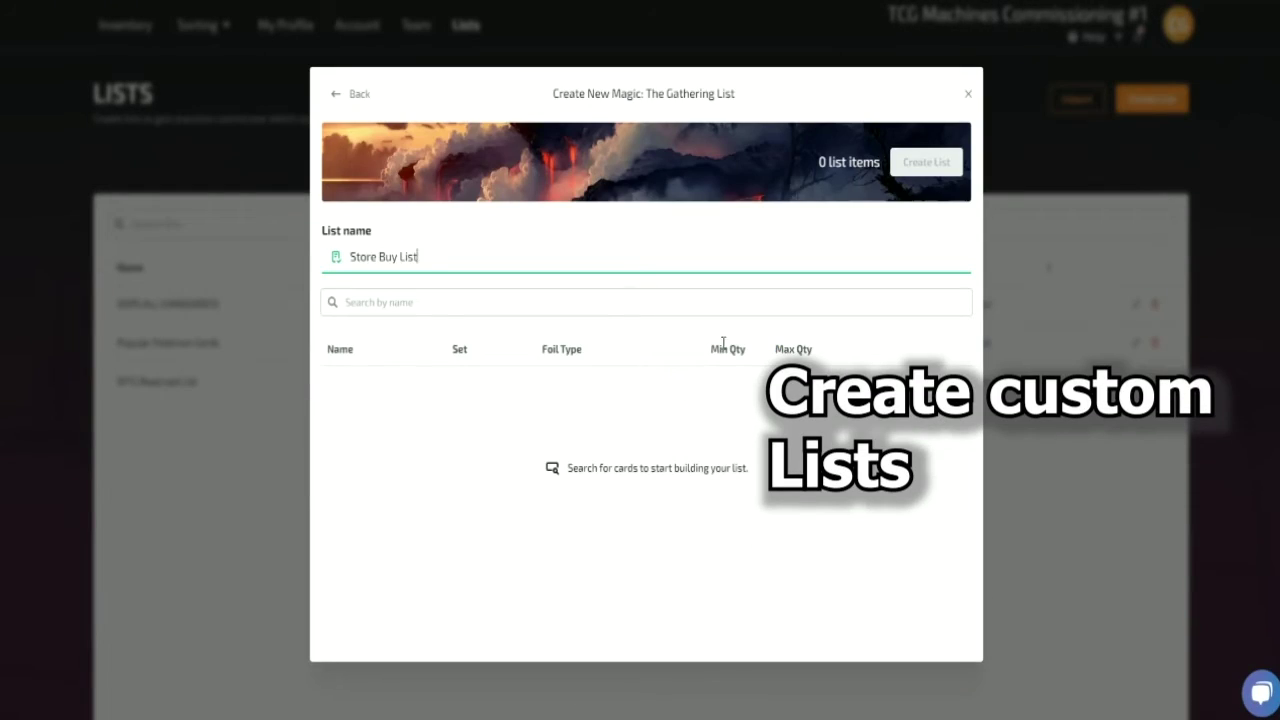
pyautogui.click(573, 303)
pyautogui.write('Survival of the')
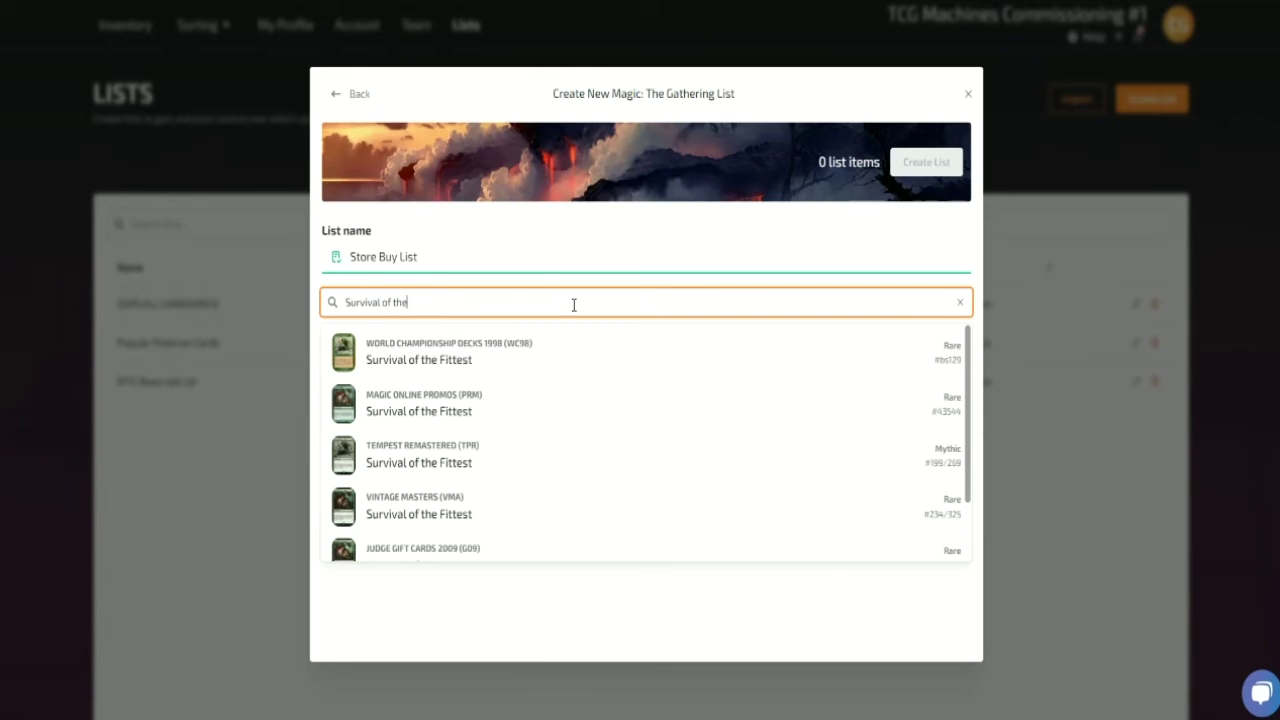
pyautogui.click(506, 457)
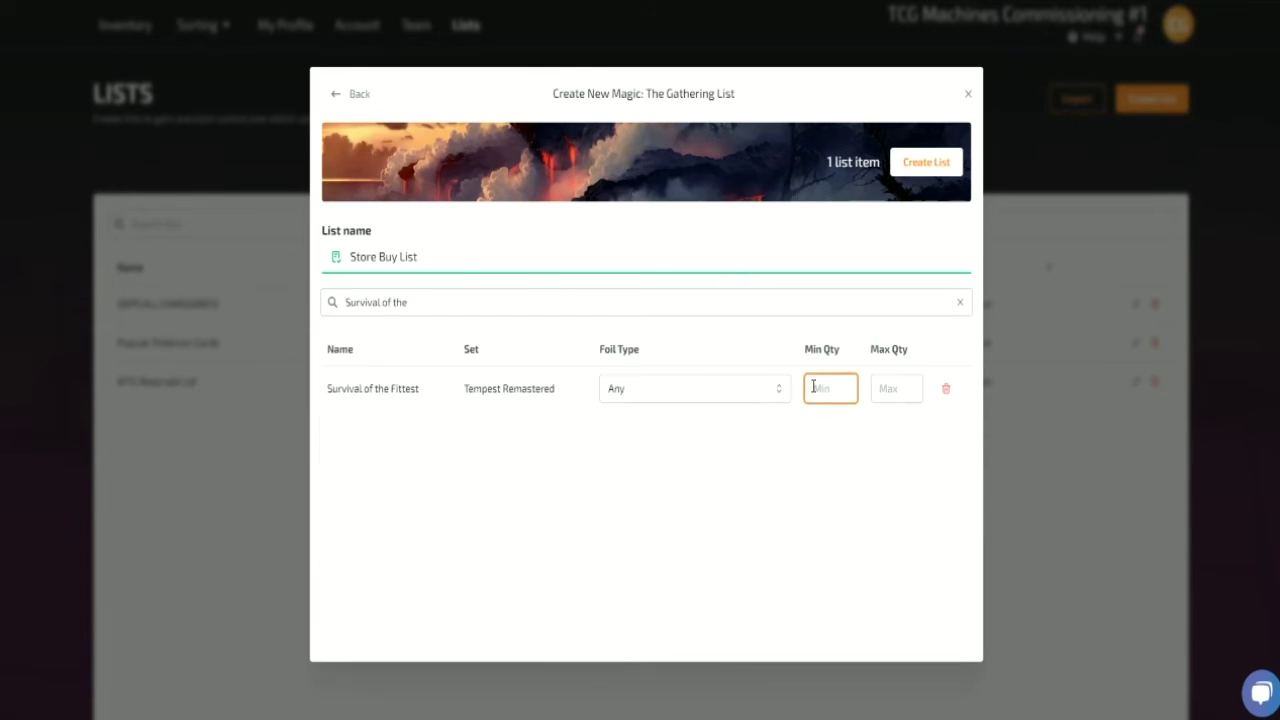
pyautogui.click(926, 163)
# Step: Open the Pokémon list "OOPS ALL CHARIZARD'S!" for editing, look through its cards and search for Charizard
pyautogui.click(1130, 319)
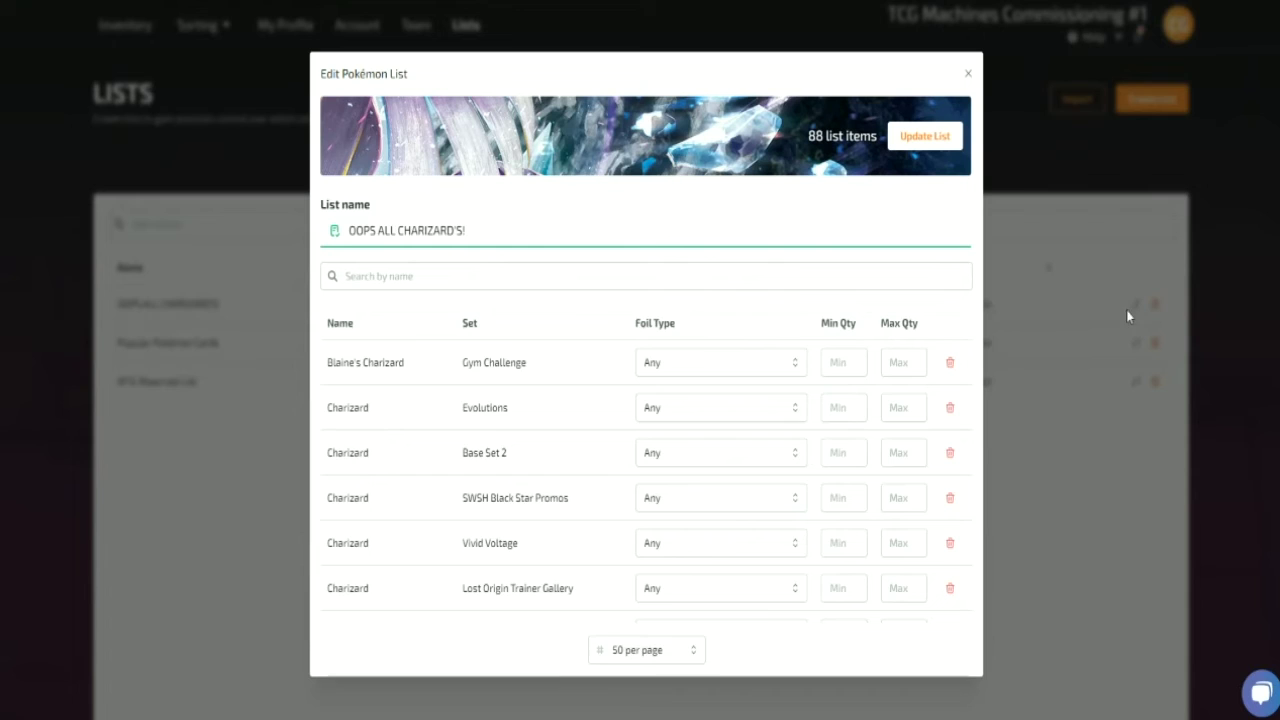
pyautogui.scroll(-5, 530, 410)
pyautogui.click(434, 281)
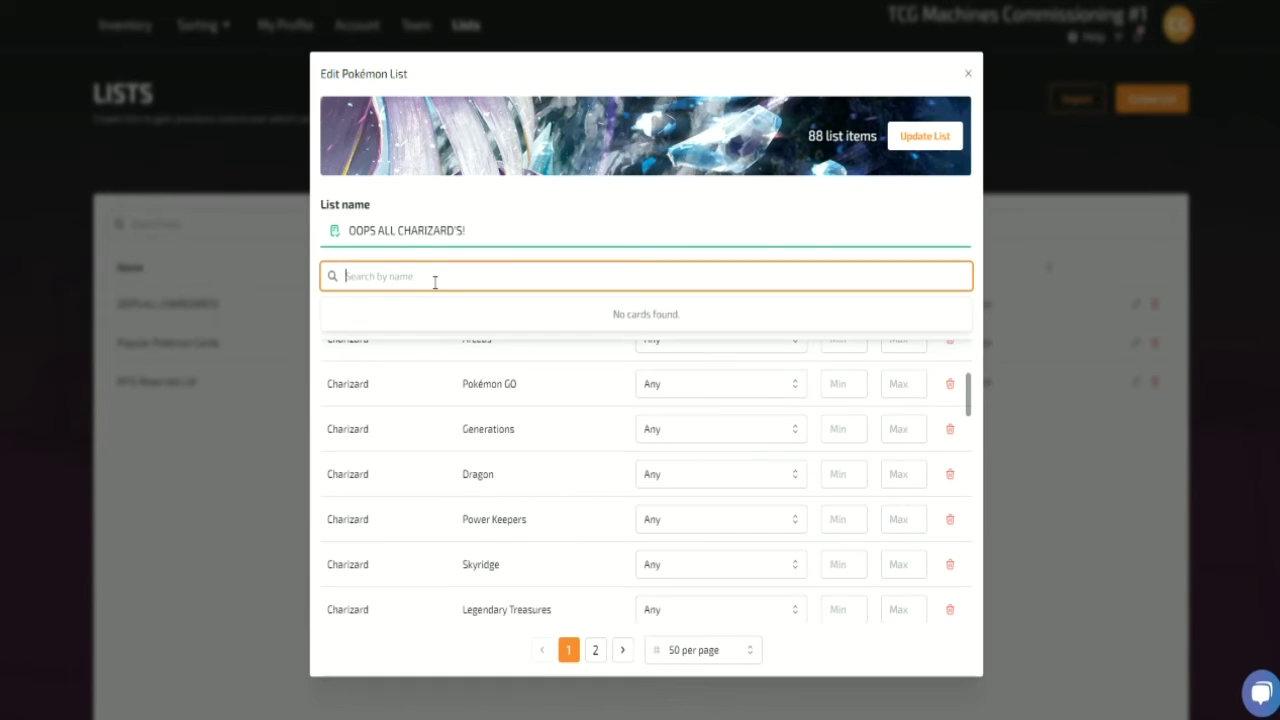
pyautogui.write('Charizard')
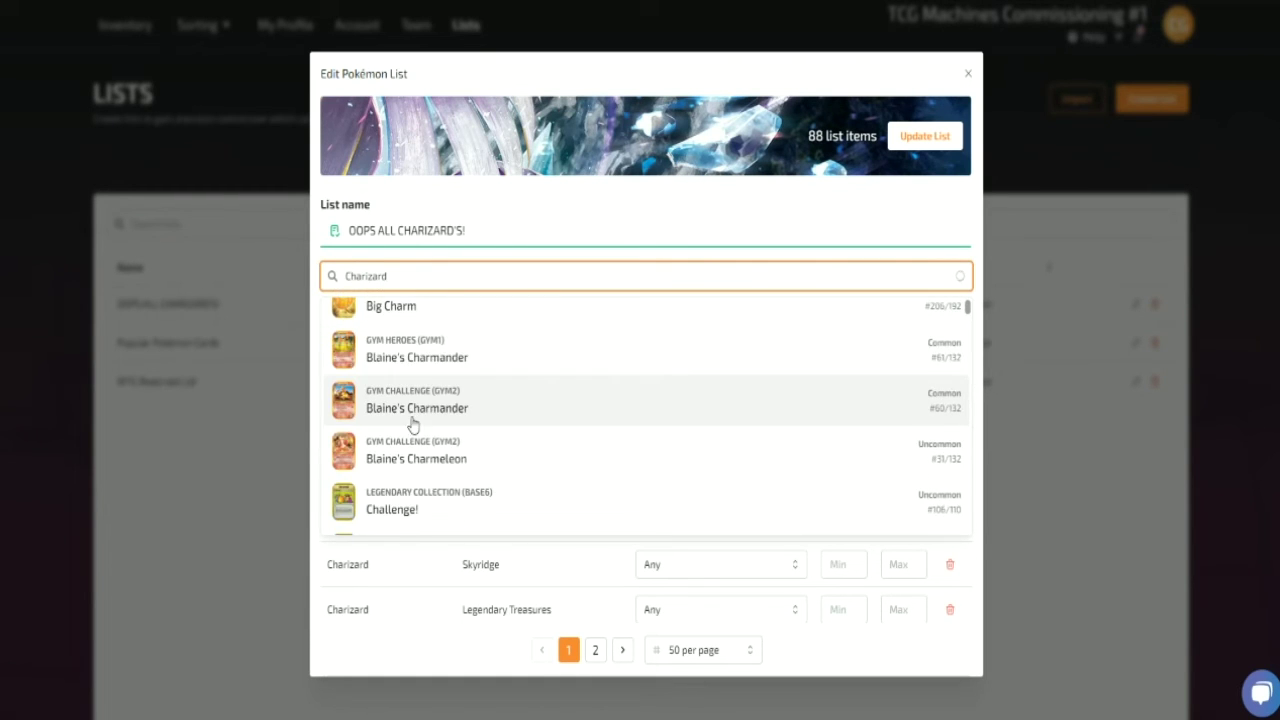
pyautogui.scroll(-15, 421, 453)
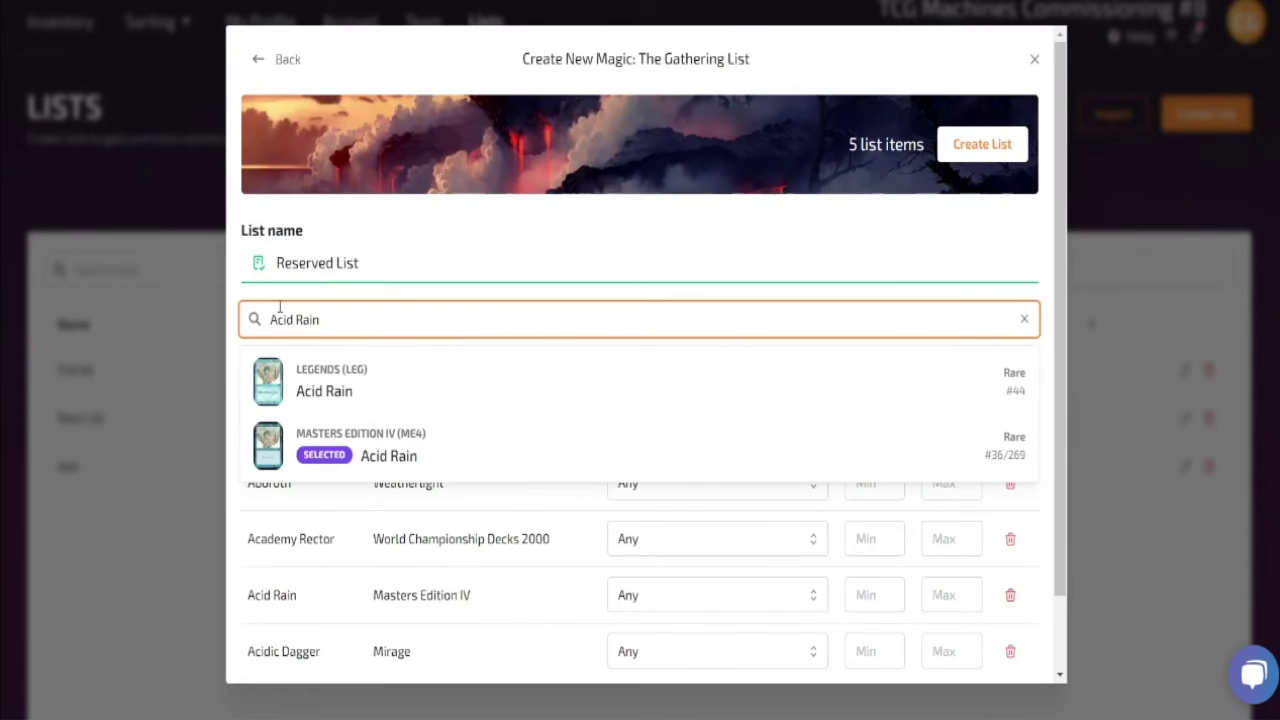
# Step: Add Adun Oakenshield to the new Magic list "Reserved List" and create the list
pyautogui.hotkey('ctrl', 'a')
pyautogui.write('Adun Oakenshield')
pyautogui.click(457, 372)
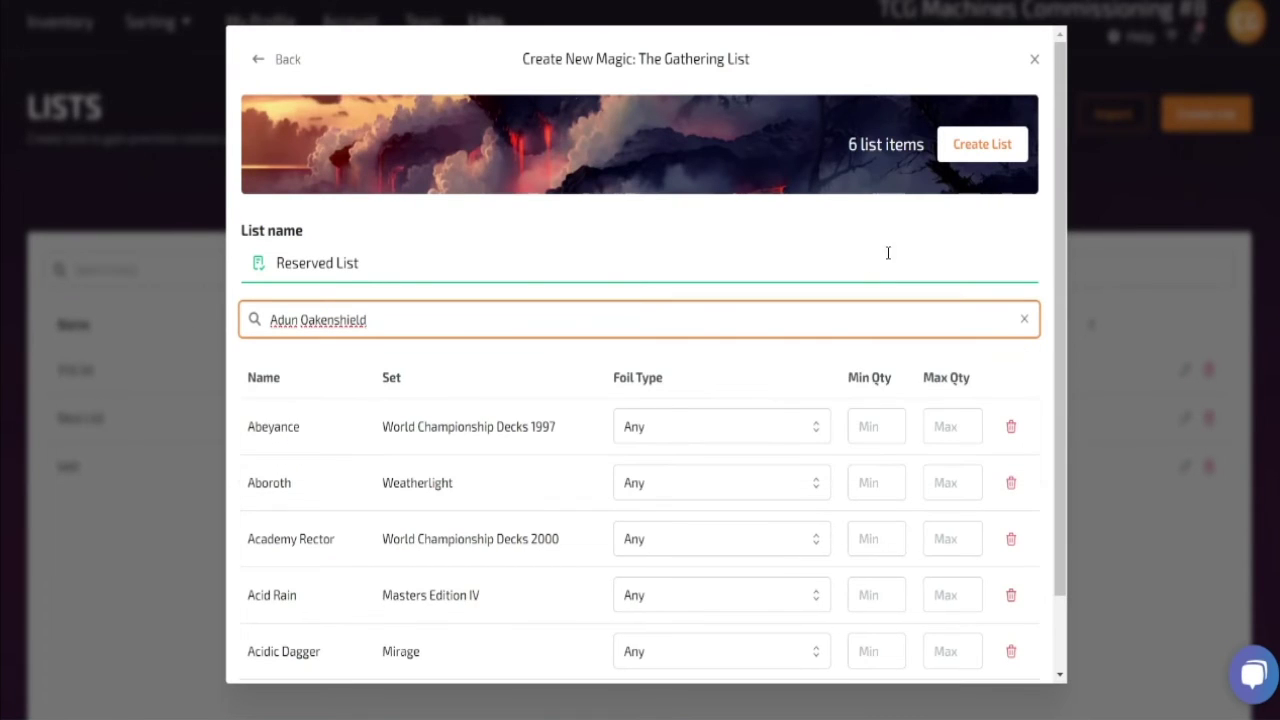
pyautogui.click(967, 160)
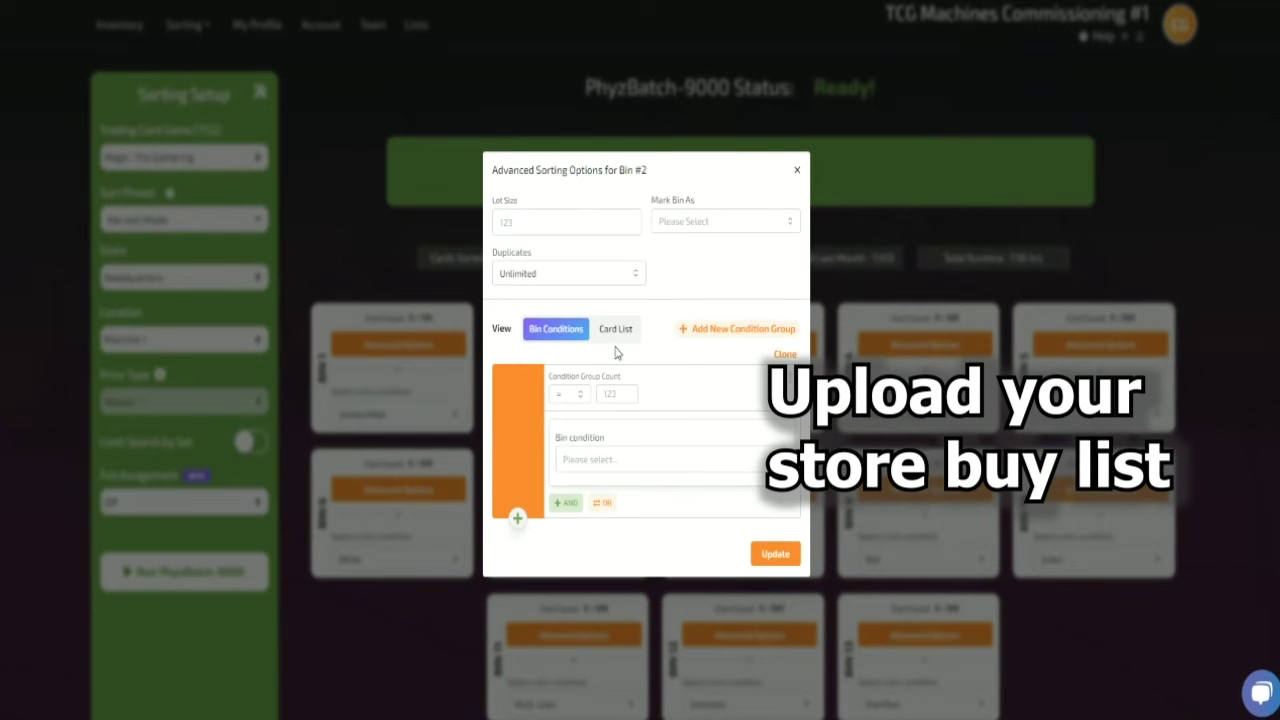
# Step: Replace bin 2's conditions with the card list "Store Buy List" and update the bin
pyautogui.click(610, 336)
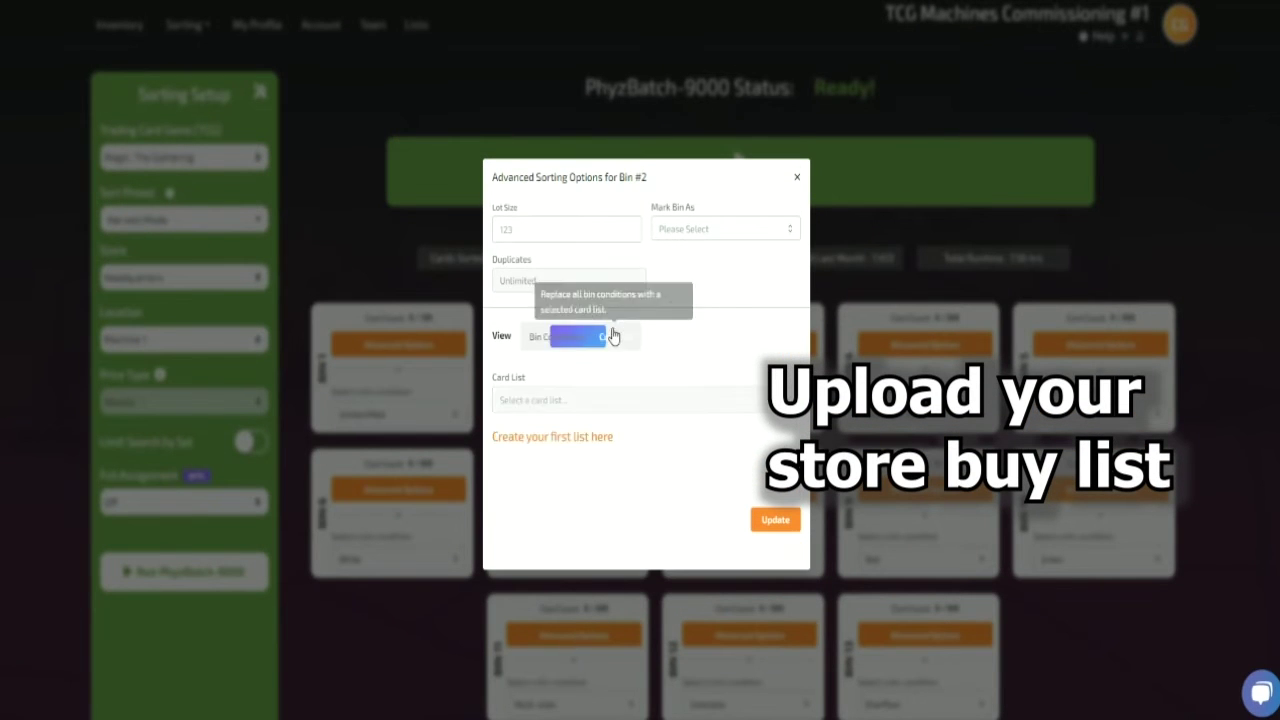
pyautogui.click(697, 400)
pyautogui.click(553, 437)
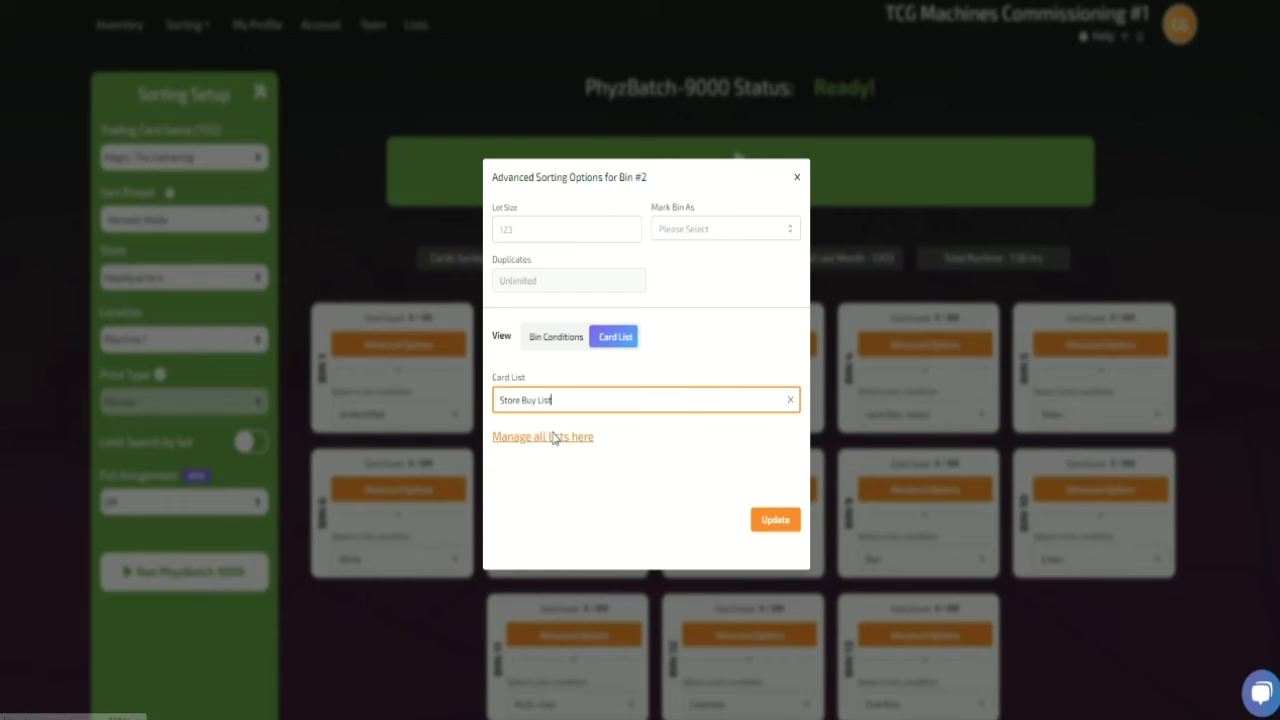
pyautogui.click(777, 530)
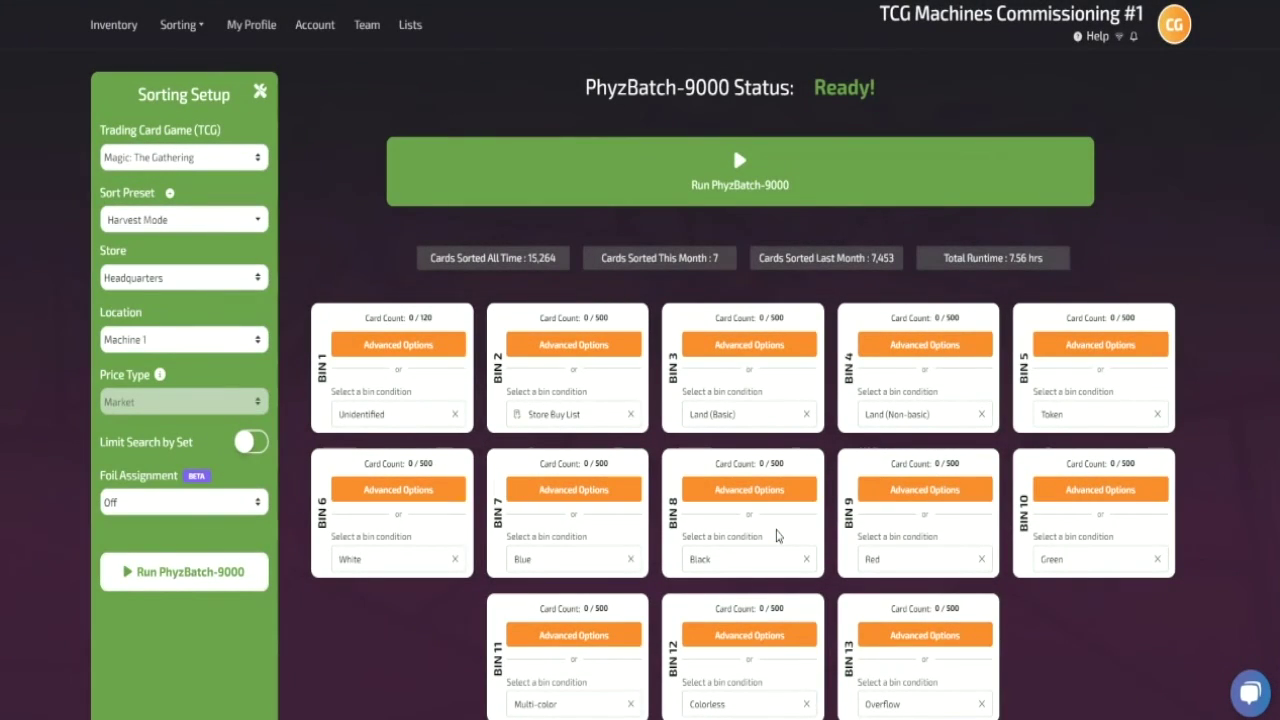